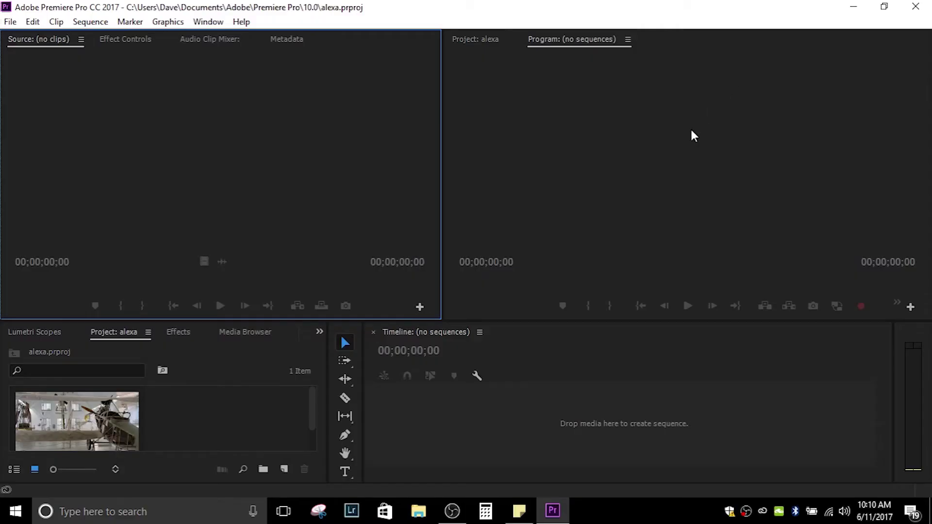
- Open the airplane clip in the source monitor and export its displayed frame as a TIFF named "reference Photo"
{"action": "double_click", "coordinate": [79, 430]}
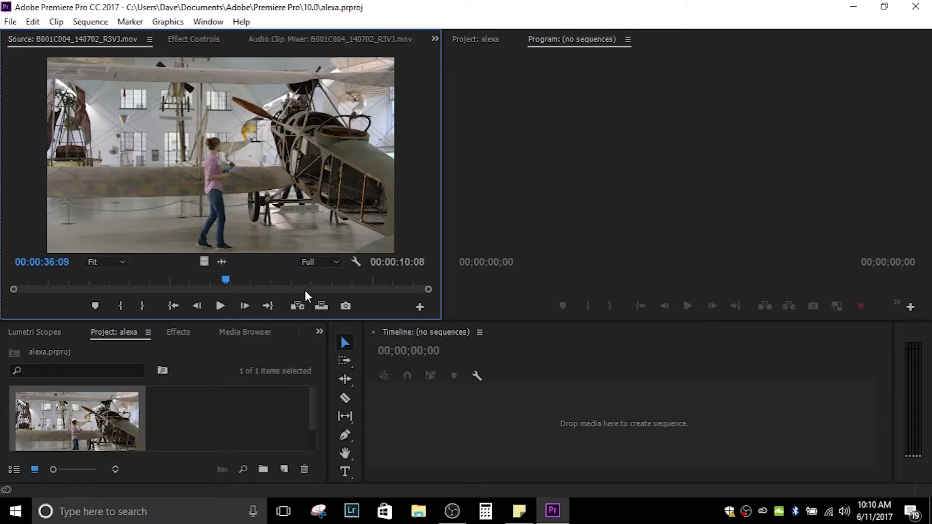
{"action": "left_click", "coordinate": [345, 306]}
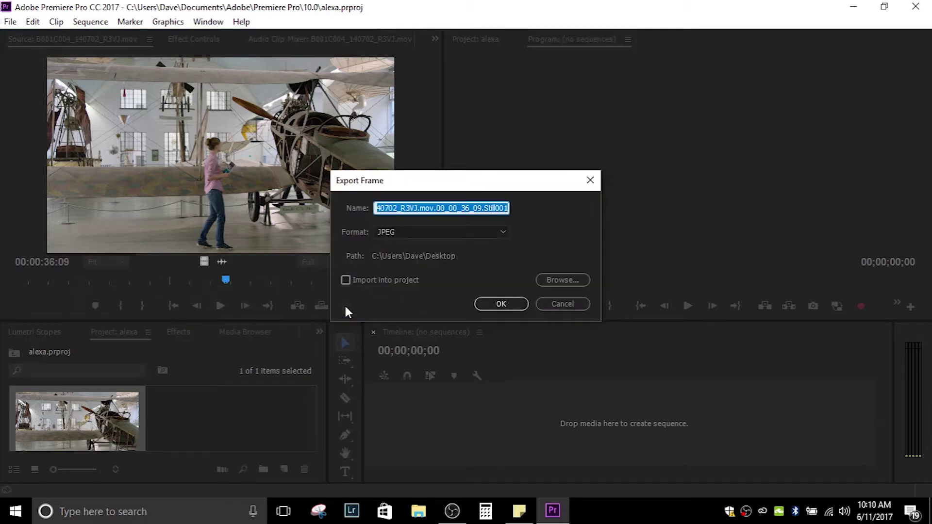
{"action": "left_click", "coordinate": [438, 232]}
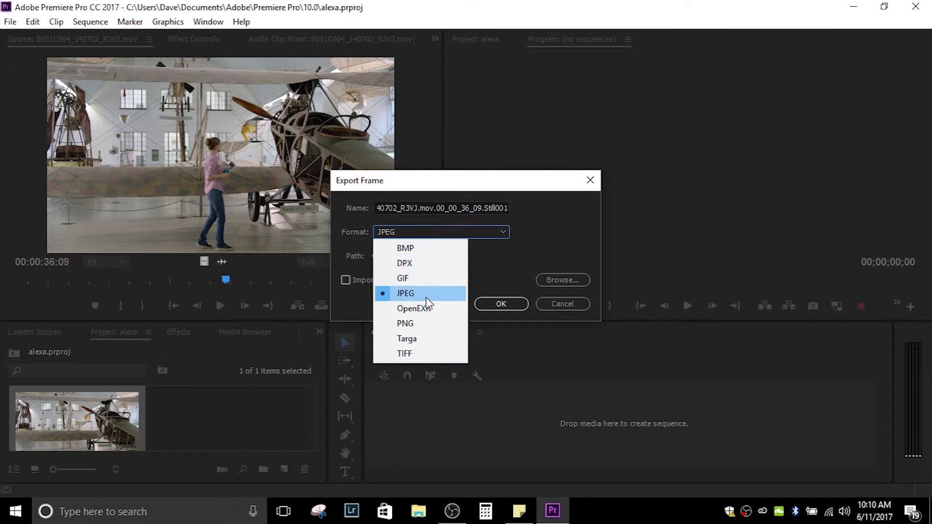
{"action": "left_click", "coordinate": [416, 349]}
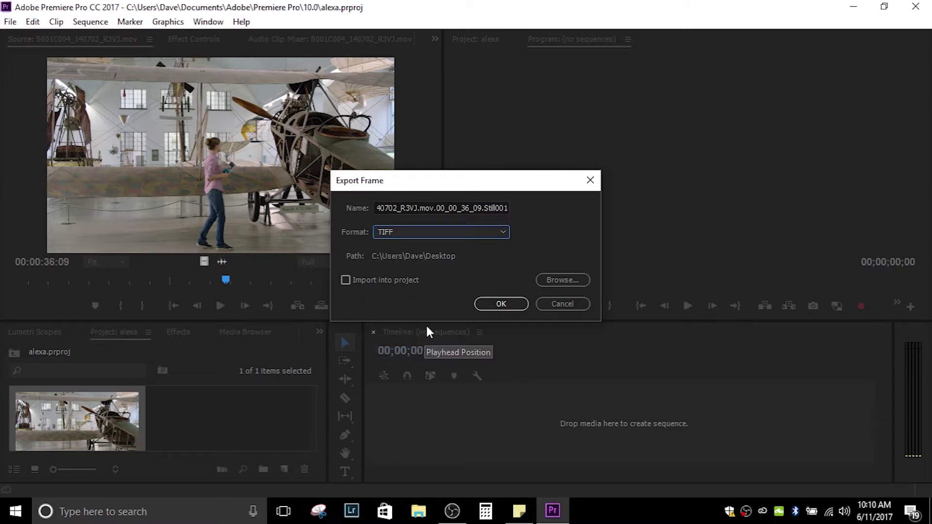
{"action": "key", "text": "shift+Tab"}
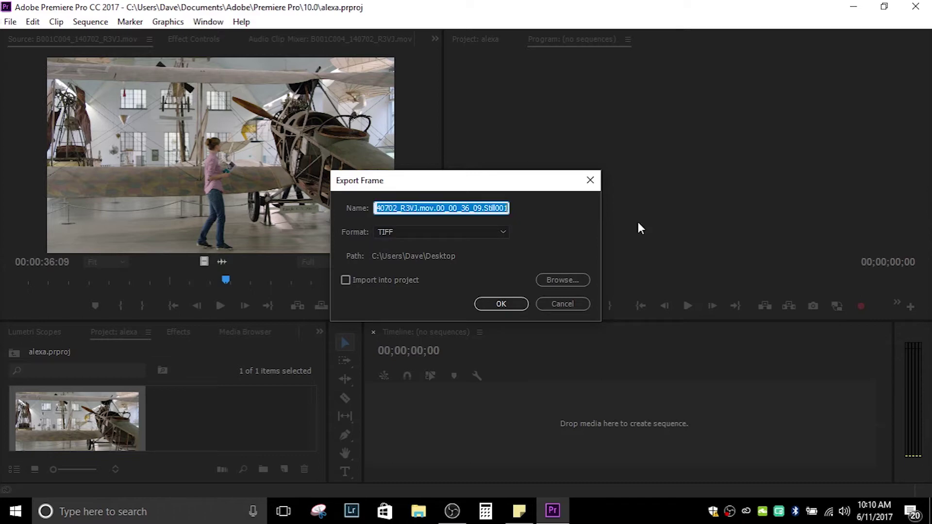
{"action": "type", "text": "reference Photo"}
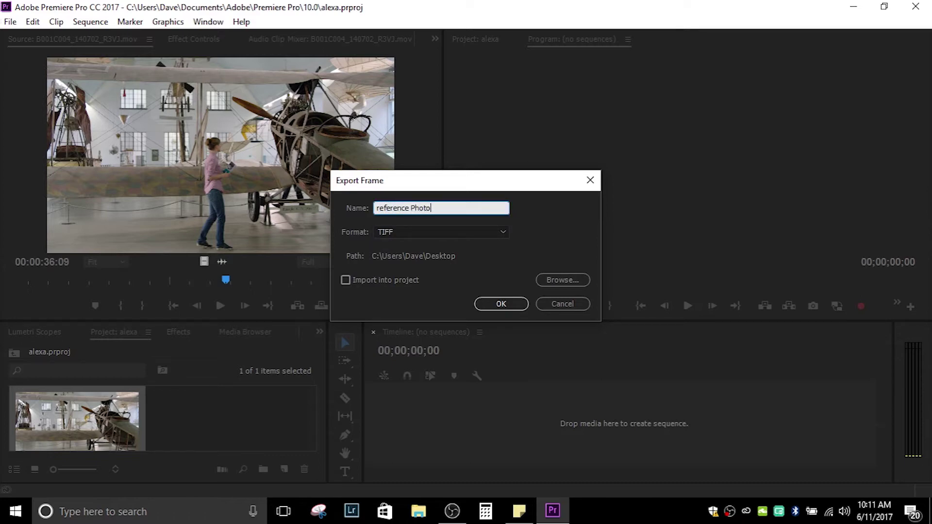
{"action": "left_click", "coordinate": [503, 302]}
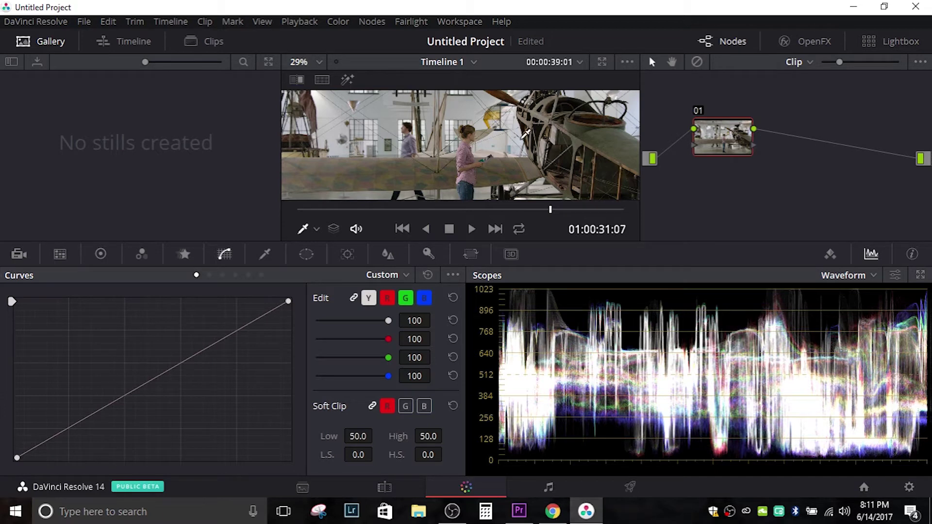
- Move the timeline playhead to 01:00:31:05 and grab a still of that frame into the gallery
{"action": "left_click_drag", "start_coordinate": [551, 211], "coordinate": [548, 210]}
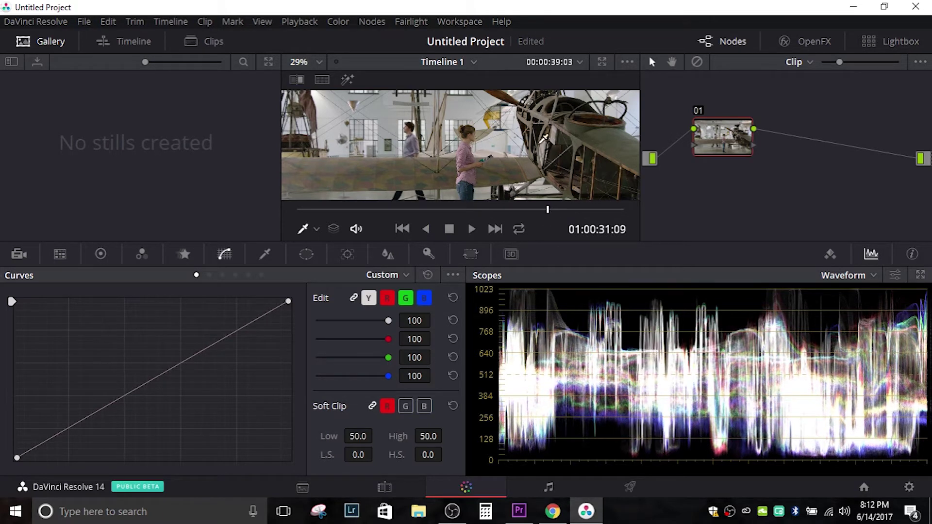
{"action": "right_click", "coordinate": [517, 144]}
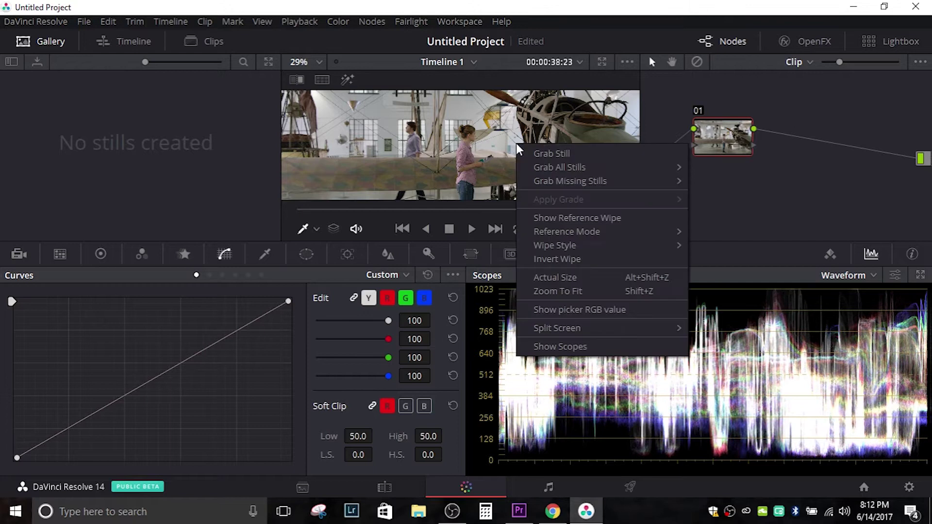
{"action": "left_click", "coordinate": [559, 154]}
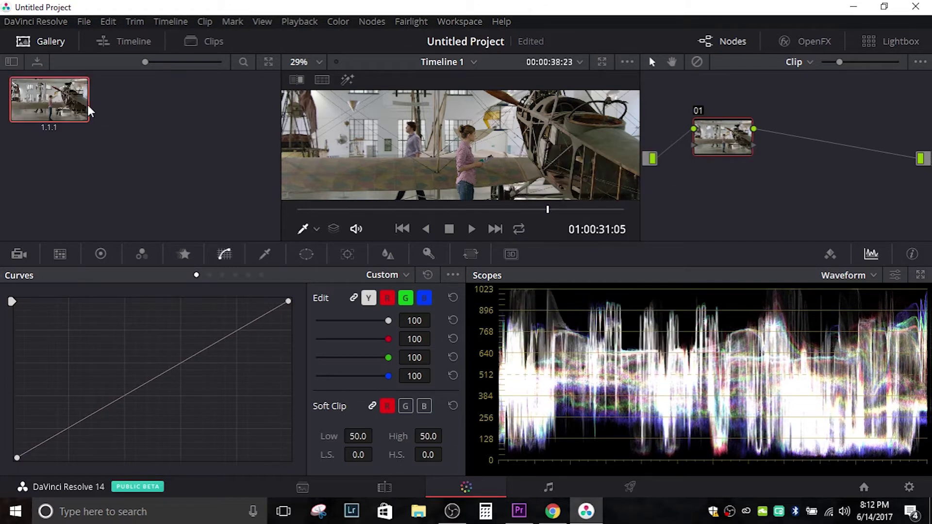
- Export the grabbed gallery still as a TIFF file named exportStill
{"action": "right_click", "coordinate": [71, 103]}
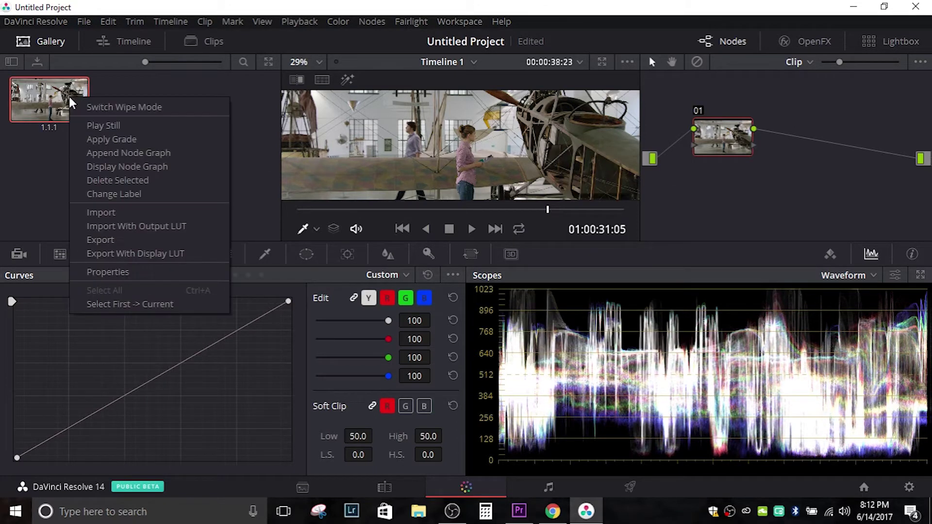
{"action": "left_click", "coordinate": [130, 240]}
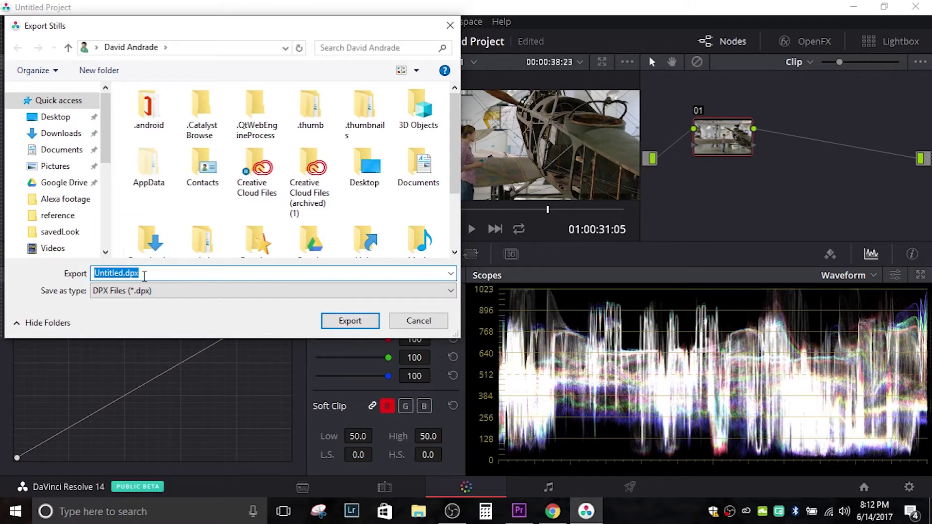
{"action": "type", "text": "exportStill"}
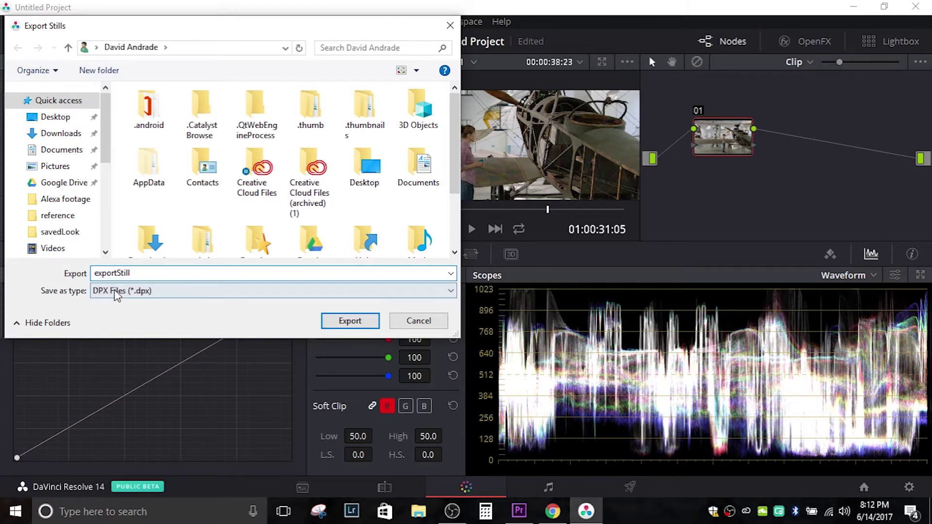
{"action": "left_click", "coordinate": [118, 292]}
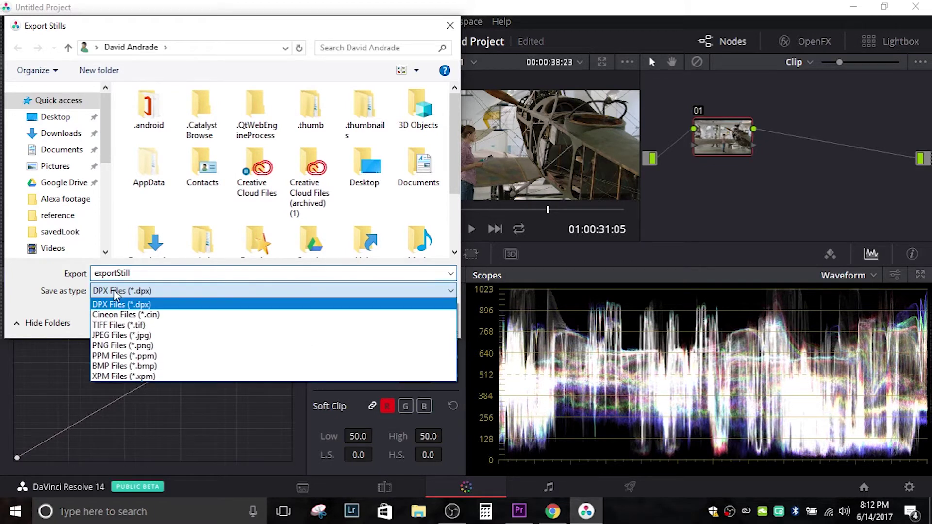
{"action": "left_click", "coordinate": [111, 328]}
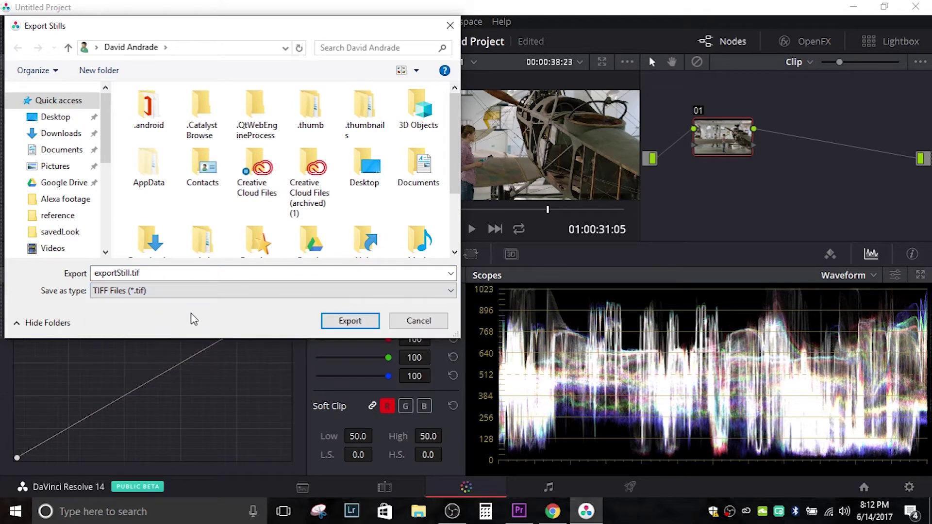
{"action": "left_click", "coordinate": [349, 321]}
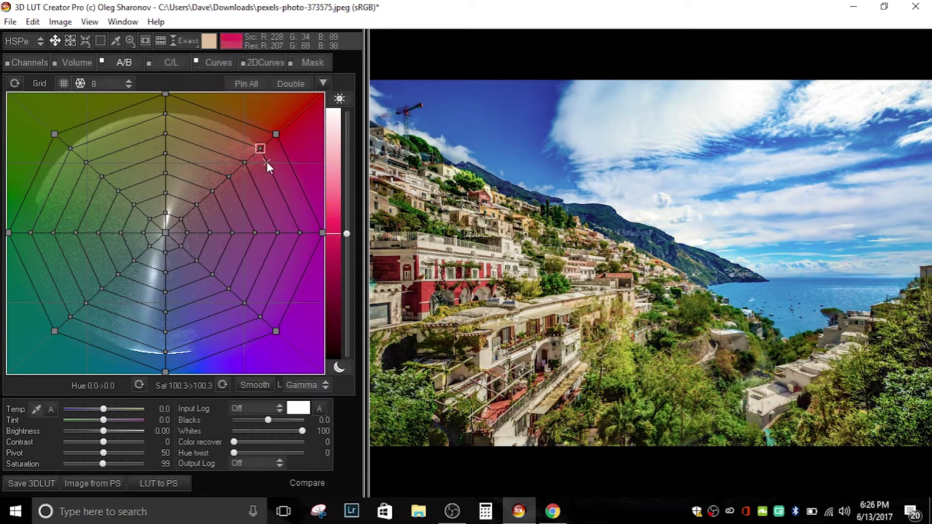
- Try moving the outer red grid point past the neutral centre toward violet, and reset all grid changes
{"action": "left_click_drag", "start_coordinate": [260, 147], "coordinate": [188, 251]}
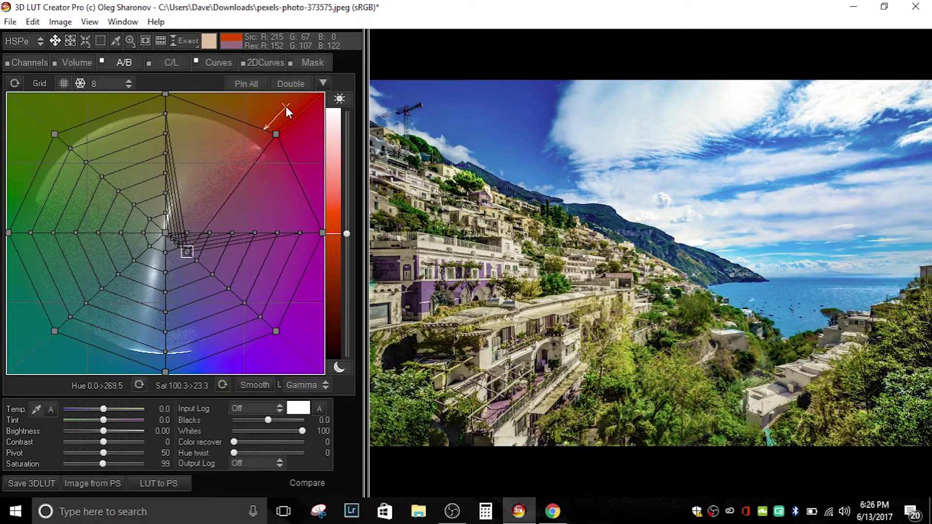
{"action": "left_click", "coordinate": [321, 83]}
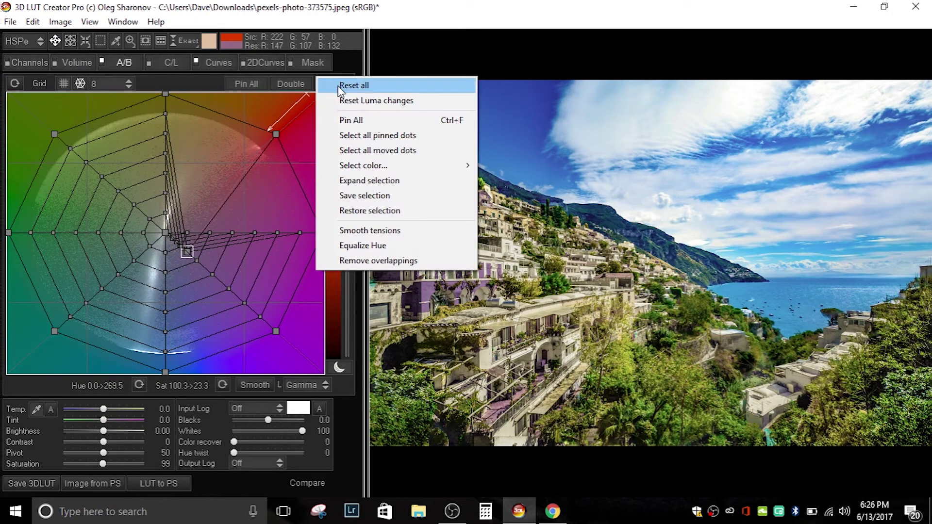
{"action": "left_click", "coordinate": [342, 86]}
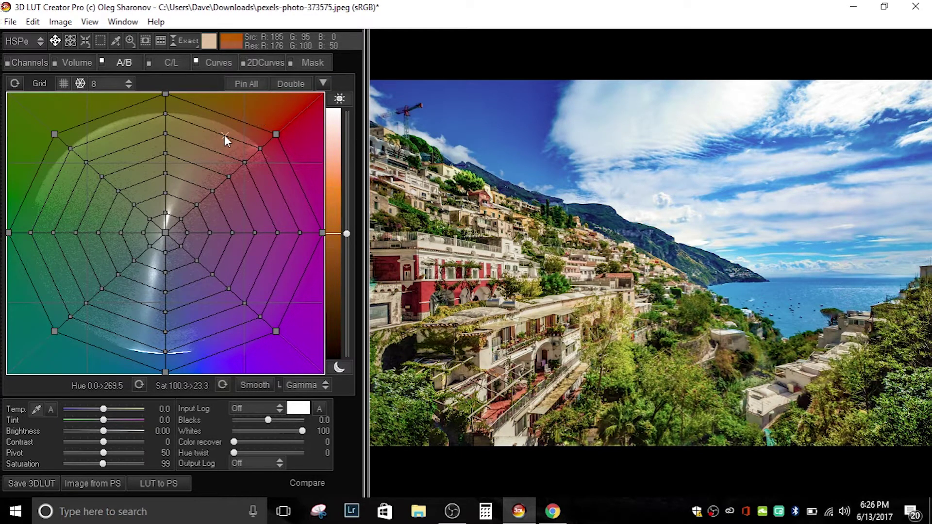
- Select the four outer points on the A/B grid's red spoke, shift them toward orange, and undo the last shift
{"action": "left_click_drag", "start_coordinate": [208, 131], "coordinate": [272, 199]}
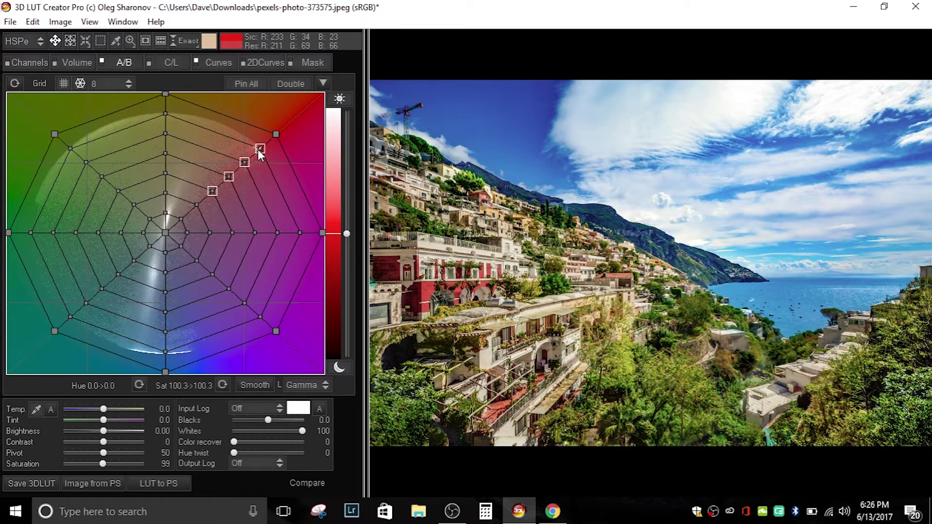
{"action": "left_click_drag", "start_coordinate": [258, 149], "coordinate": [249, 143]}
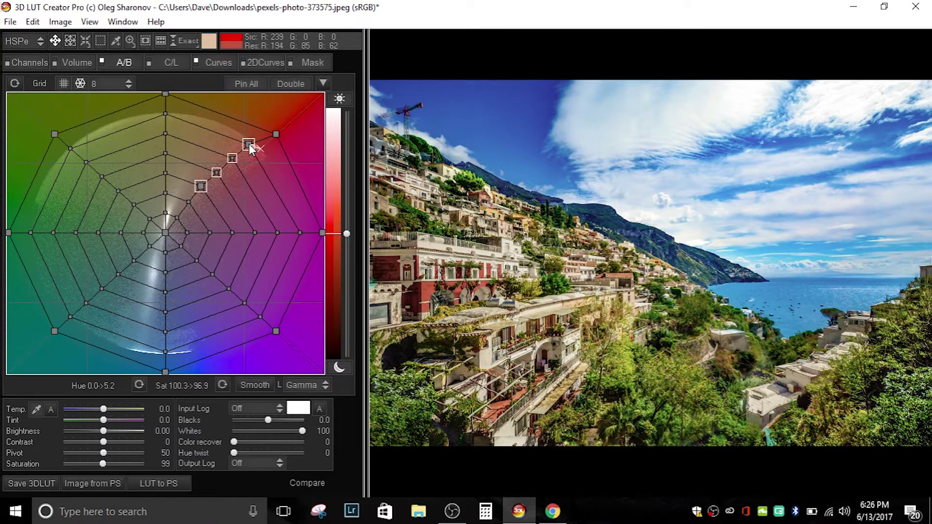
{"action": "left_click_drag", "start_coordinate": [249, 144], "coordinate": [227, 141]}
{"action": "key", "text": "ctrl+z"}
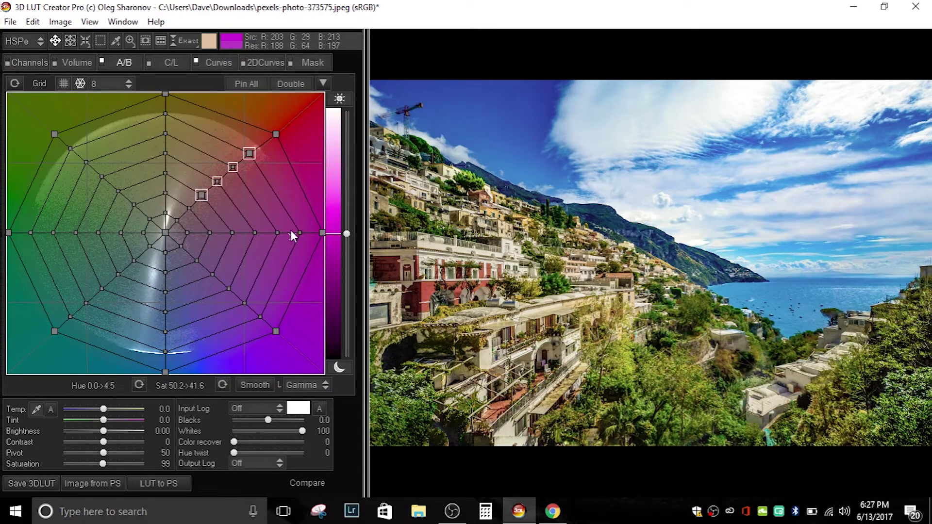
- Pull the selected red-spoke points slightly toward the neutral centre, bringing the outermost point's saturation to about 89.7 and hue to 1.7
{"action": "left_click", "coordinate": [201, 196], "text": "shift"}
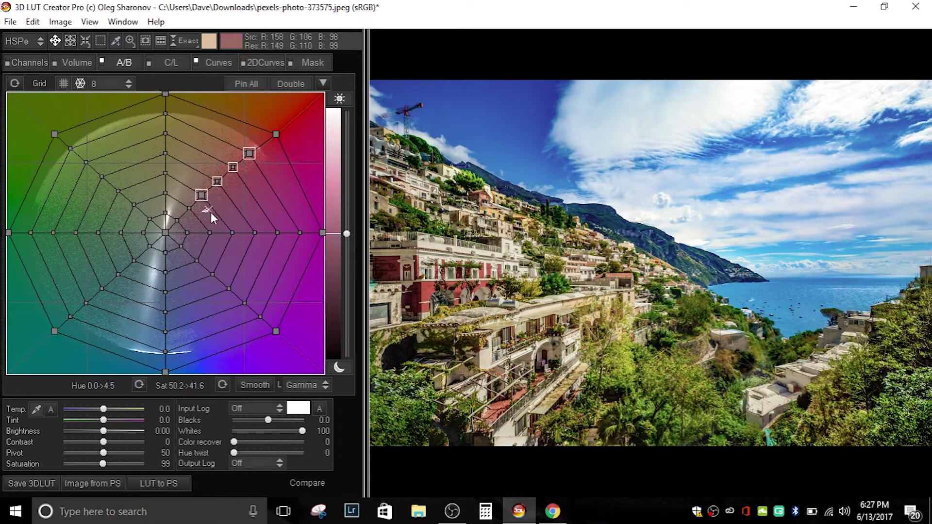
{"action": "left_click_drag", "start_coordinate": [253, 151], "coordinate": [234, 168]}
{"action": "key", "text": "alt"}
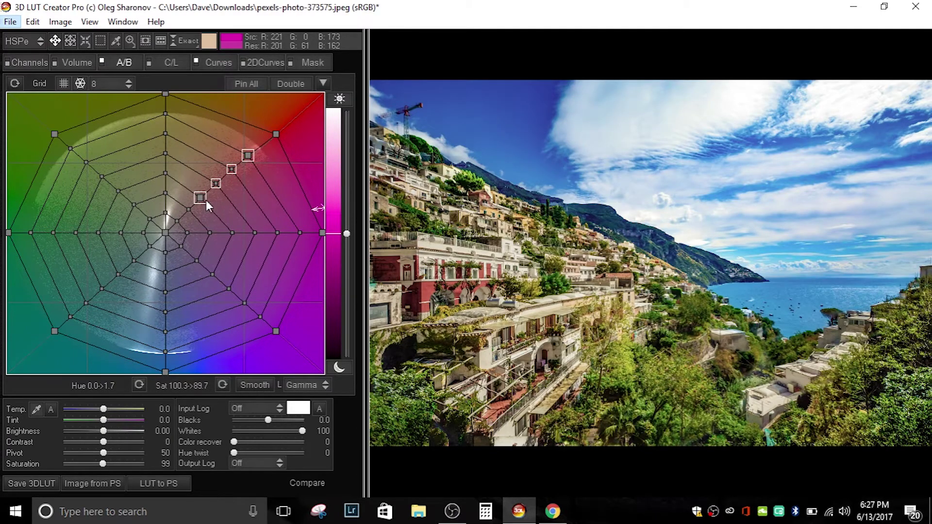
{"action": "left_click", "coordinate": [200, 198]}
{"action": "left_click_drag", "start_coordinate": [200, 197], "coordinate": [202, 198]}
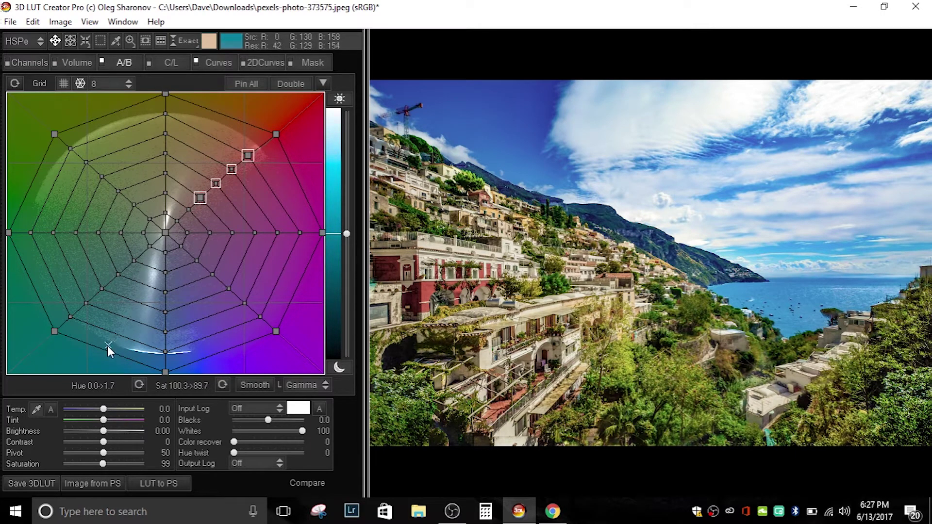
- Select the outer blue point on the A/B grid and locate grid points matching colours sampled in the photo
{"action": "left_click", "coordinate": [165, 351]}
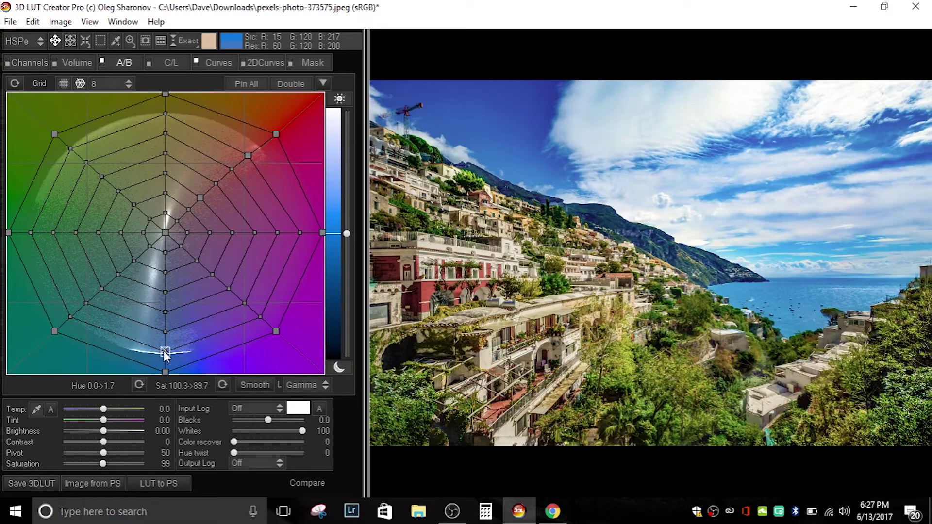
{"action": "left_click", "coordinate": [165, 351]}
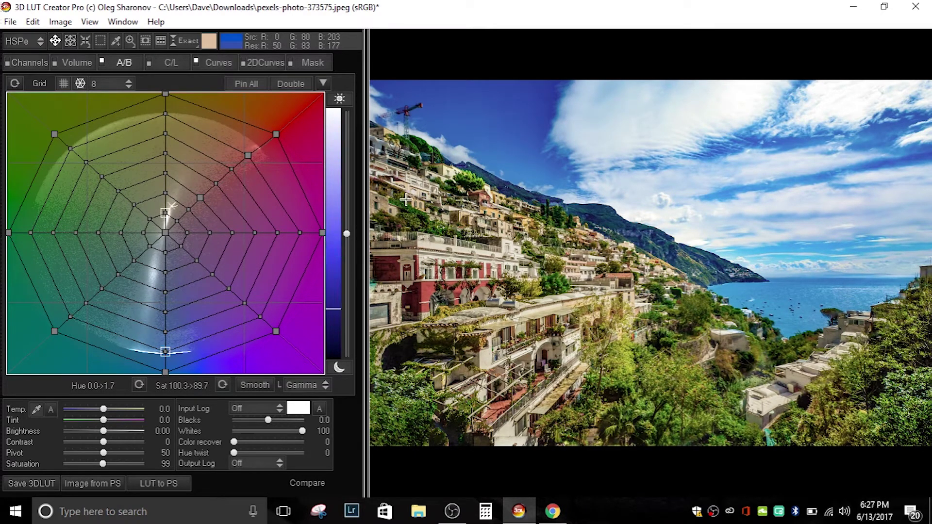
{"action": "left_click", "coordinate": [166, 353]}
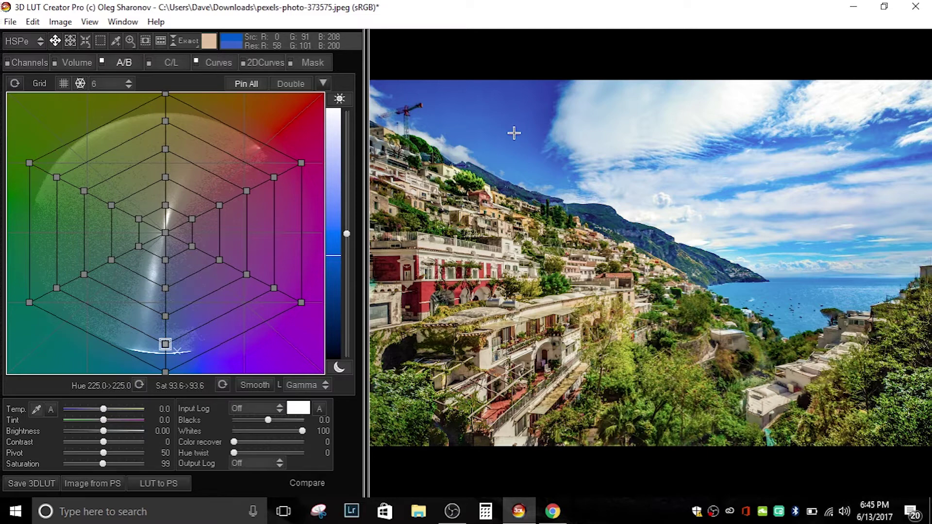
{"action": "key", "text": "ctrl+z"}
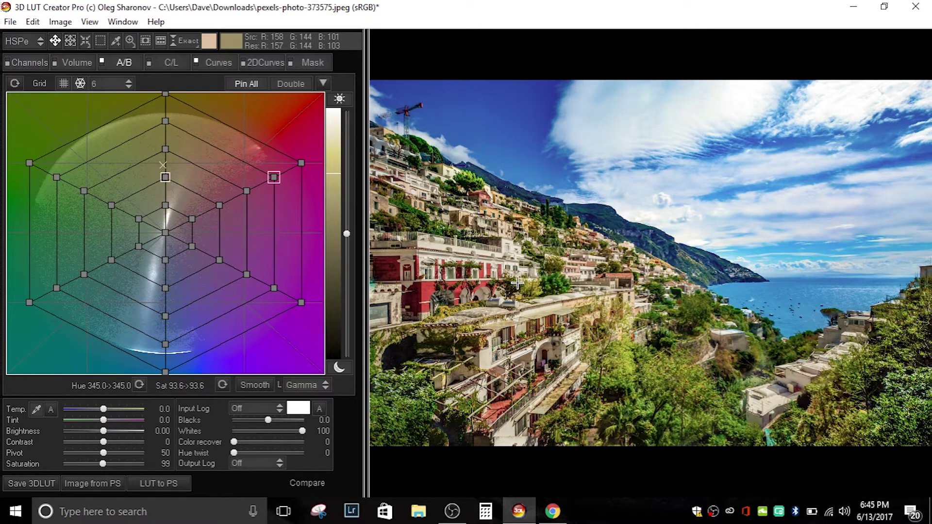
- Set the circular colour grid to 32 divisions and sample the photo's red building to find its matching grid points
{"action": "left_click", "coordinate": [128, 85]}
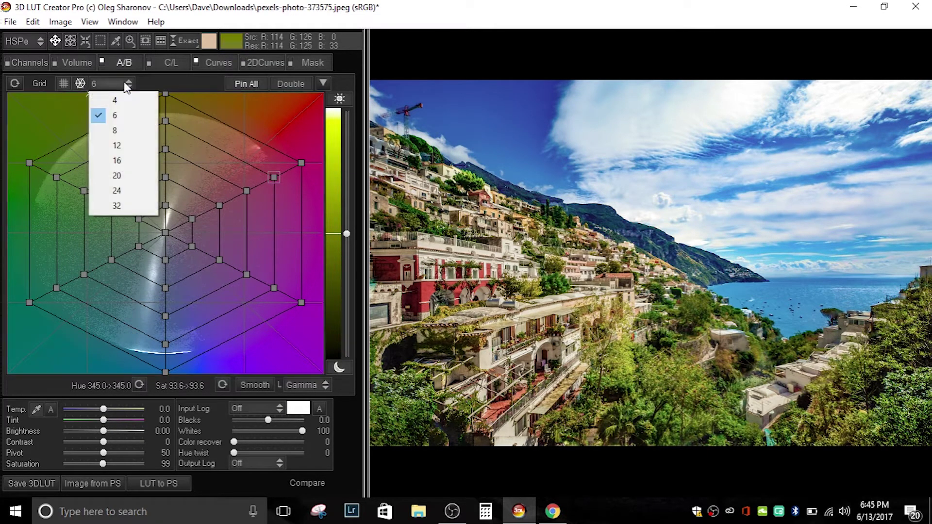
{"action": "left_click", "coordinate": [398, 291]}
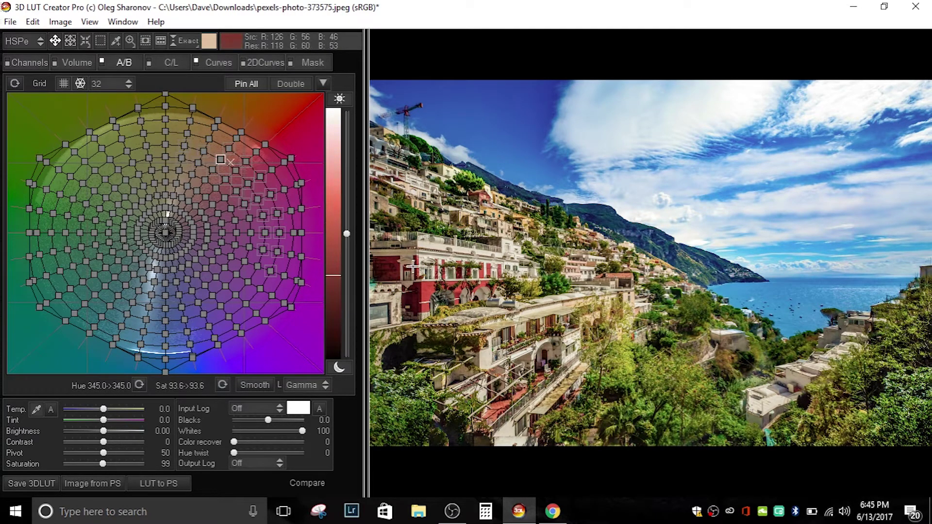
{"action": "key", "text": "ctrl+z"}
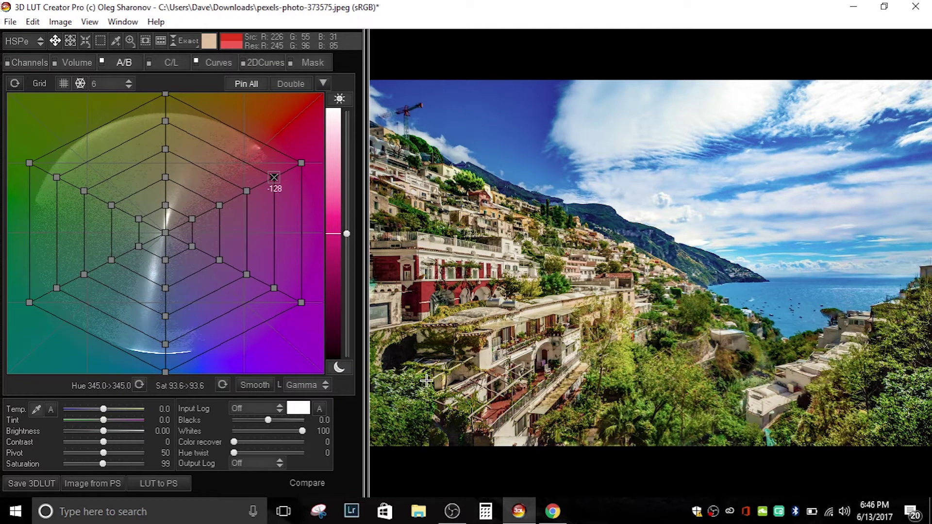
- Increase the grid to 24 divisions and raise the luma of the red building's matching grid point to 86
{"action": "key", "text": "ctrl+Up"}
{"action": "key", "text": "ctrl+Up"}
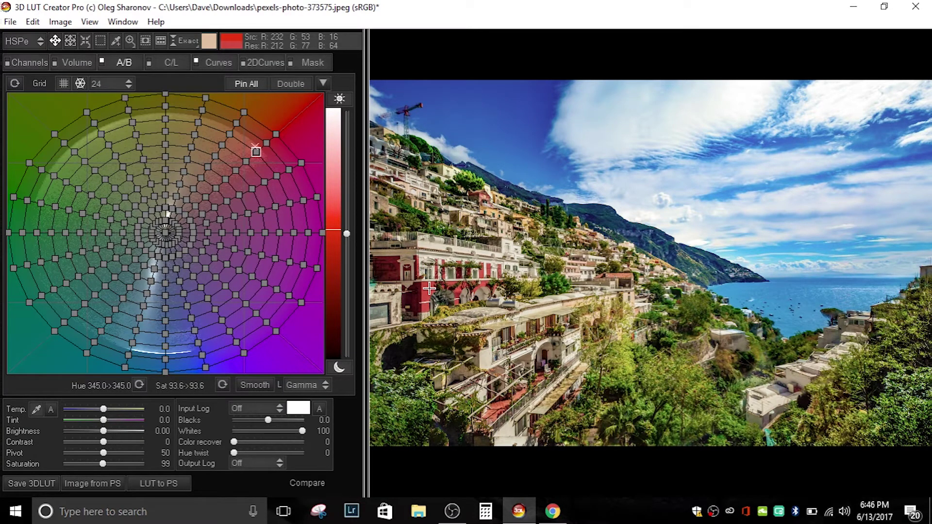
{"action": "left_click_drag", "start_coordinate": [429, 309], "coordinate": [431, 231]}
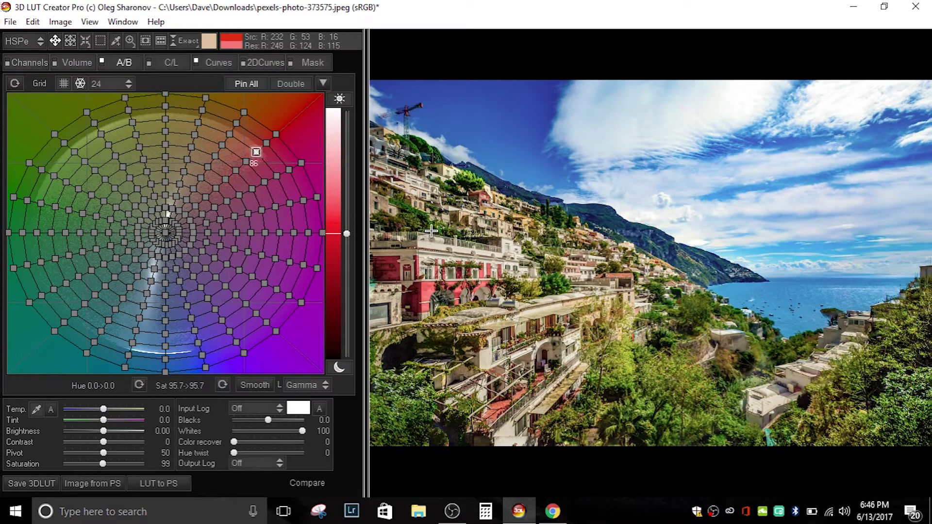
{"action": "left_click", "coordinate": [108, 84]}
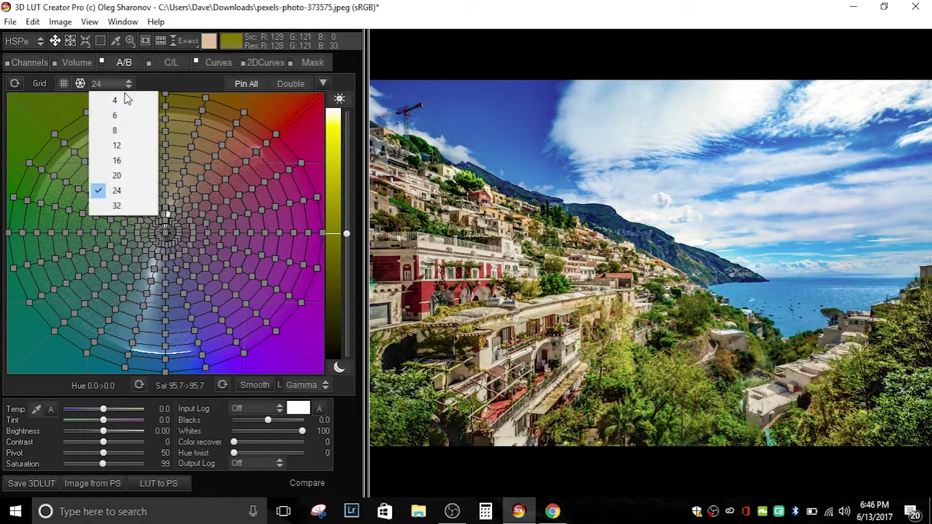
{"action": "left_click", "coordinate": [116, 192]}
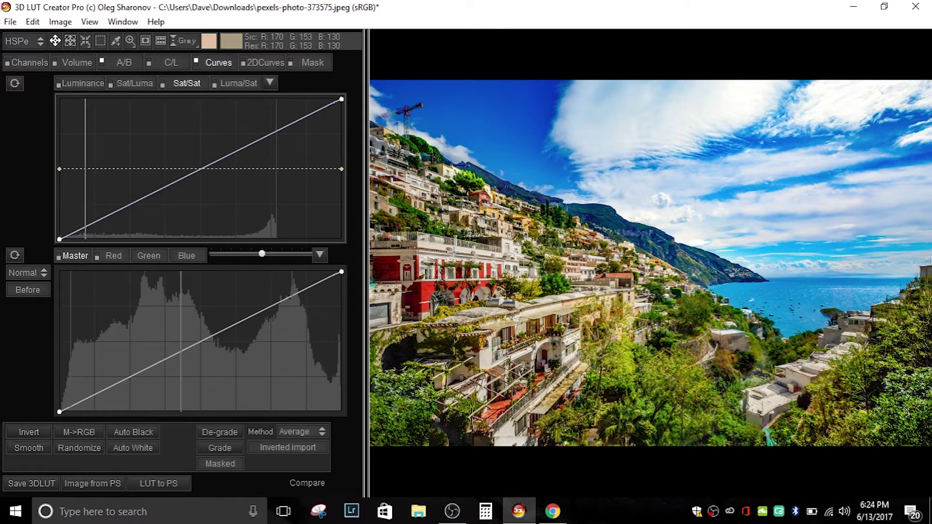
- Shape the Sat/Sat curve with points at 195/170 and 86/136, and raise its low endpoint to 0/62
{"action": "left_click_drag", "start_coordinate": [273, 133], "coordinate": [275, 145]}
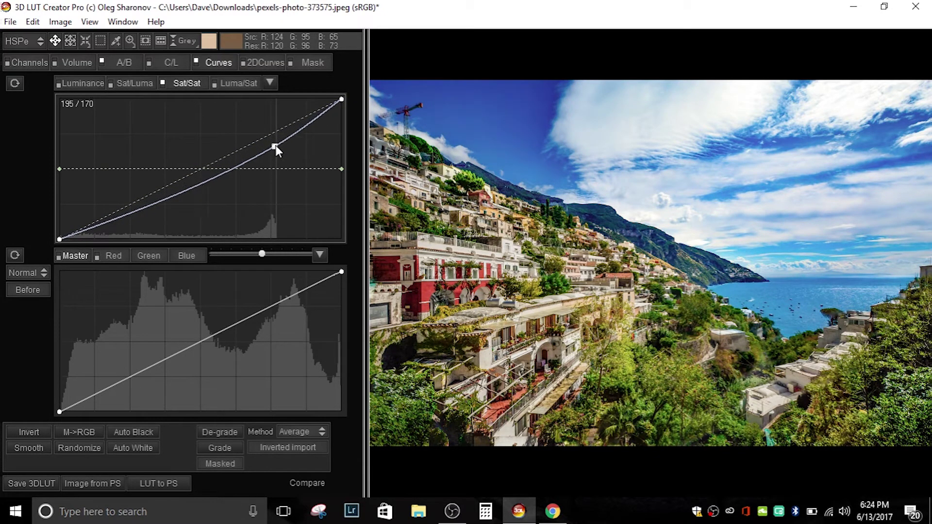
{"action": "left_click", "coordinate": [566, 224]}
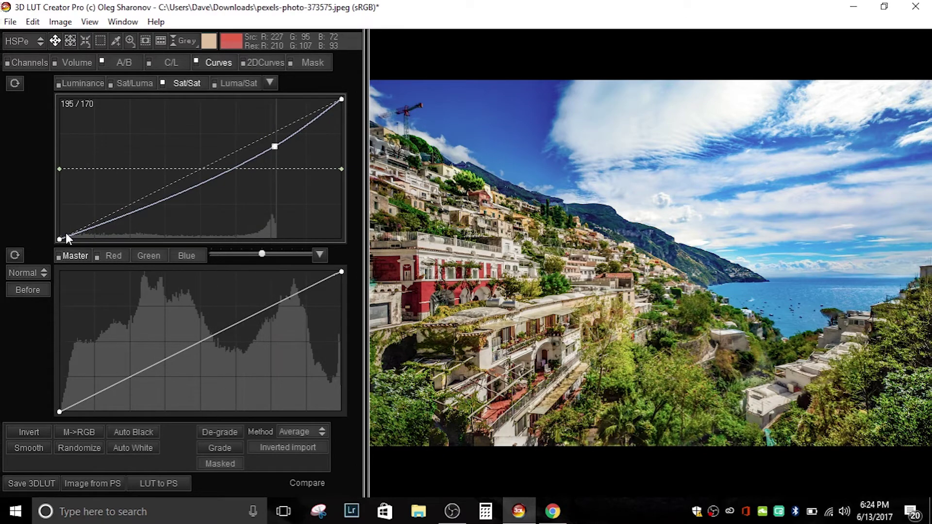
{"action": "left_click_drag", "start_coordinate": [62, 237], "coordinate": [49, 206]}
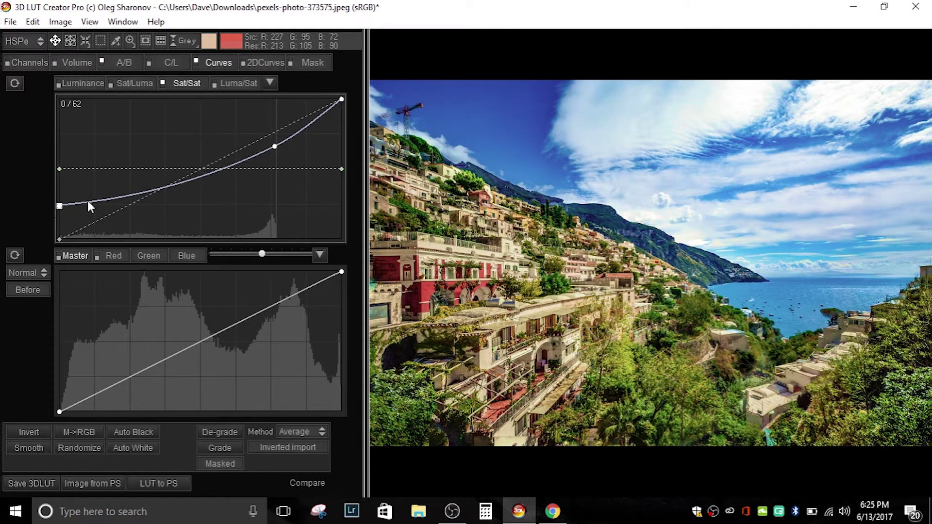
{"action": "left_click_drag", "start_coordinate": [154, 194], "coordinate": [155, 164]}
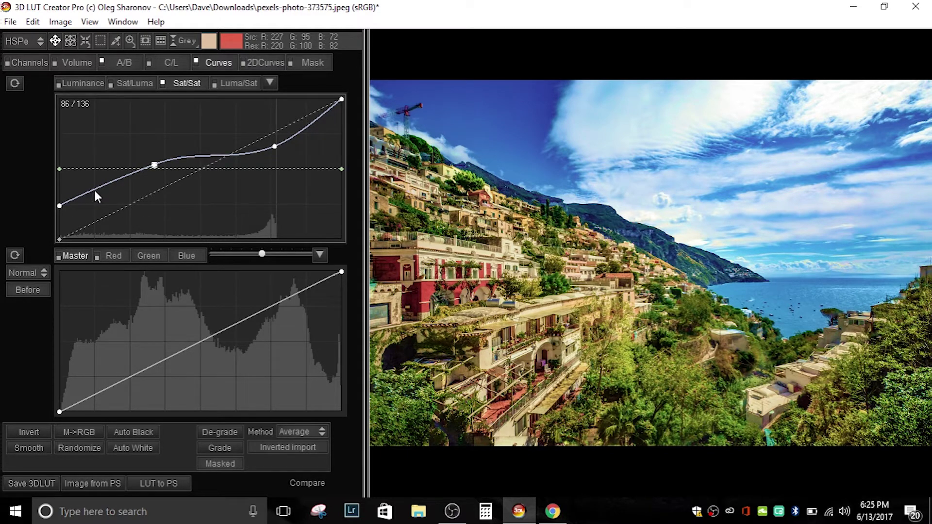
{"action": "left_click", "coordinate": [705, 263]}
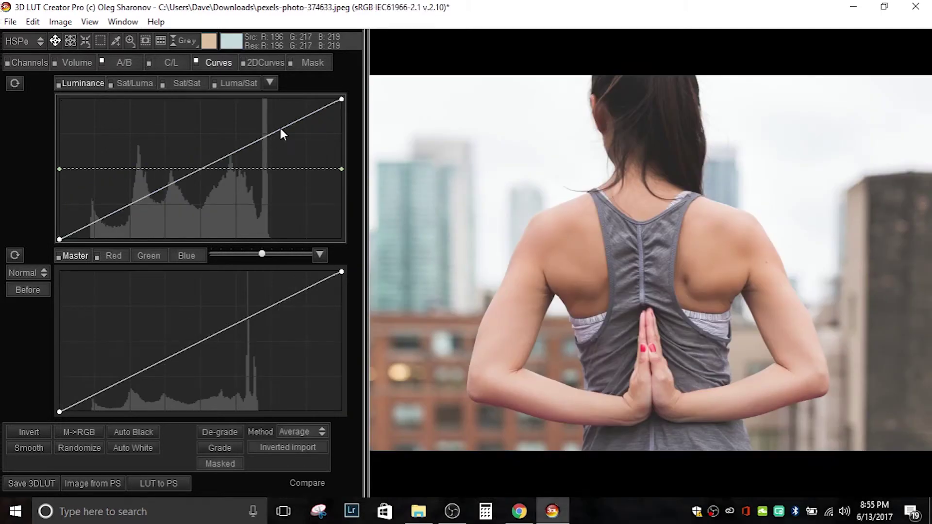
- Shape the Luminance curve with four points, including 159/136 and 36/20, and compare the woman's photo with the original
{"action": "left_click", "coordinate": [280, 129]}
{"action": "left_click_drag", "start_coordinate": [281, 128], "coordinate": [235, 164]}
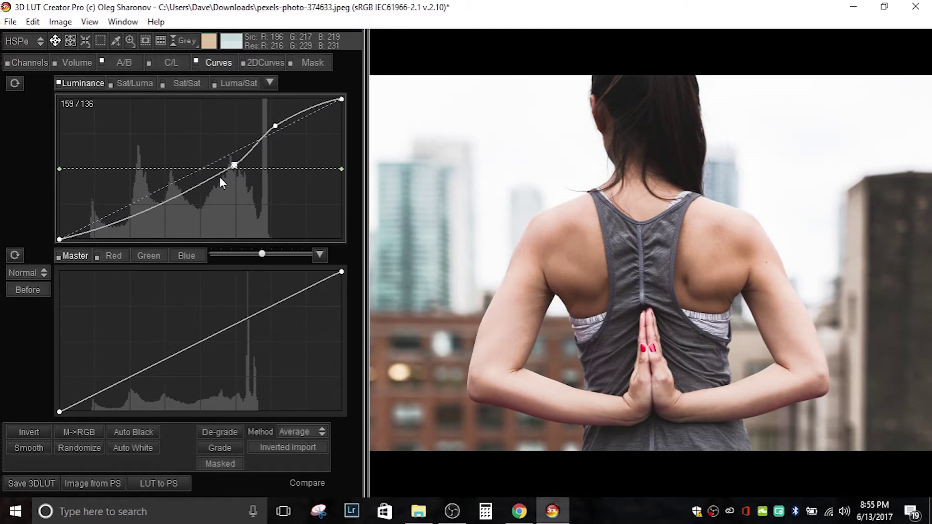
{"action": "left_click_drag", "start_coordinate": [185, 197], "coordinate": [139, 196]}
{"action": "left_click_drag", "start_coordinate": [96, 217], "coordinate": [99, 229]}
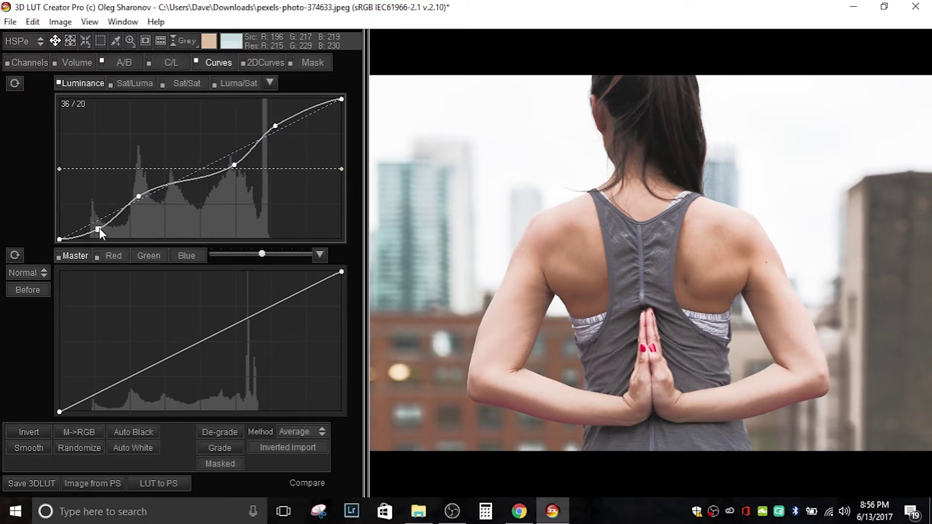
{"action": "right_click", "coordinate": [708, 284]}
{"action": "right_click", "coordinate": [708, 284]}
{"action": "right_click", "coordinate": [707, 284]}
{"action": "right_click", "coordinate": [707, 284]}
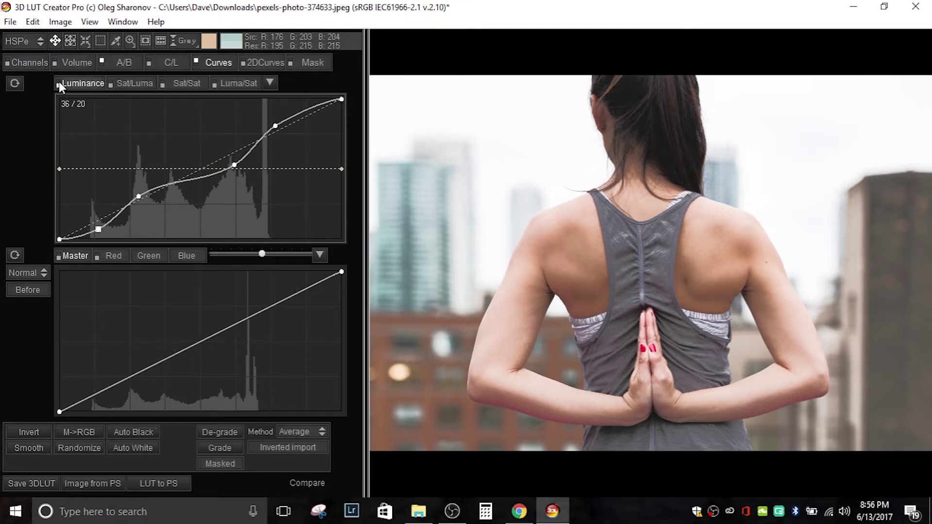
- Soften the Luminance curve by raising its shadow point to 36/26, and compare the photo before and after
{"action": "key", "text": "Up"}
{"action": "key", "text": "Up"}
{"action": "key", "text": "Up"}
{"action": "key", "text": "Up"}
{"action": "key", "text": "Up"}
{"action": "key", "text": "Up"}
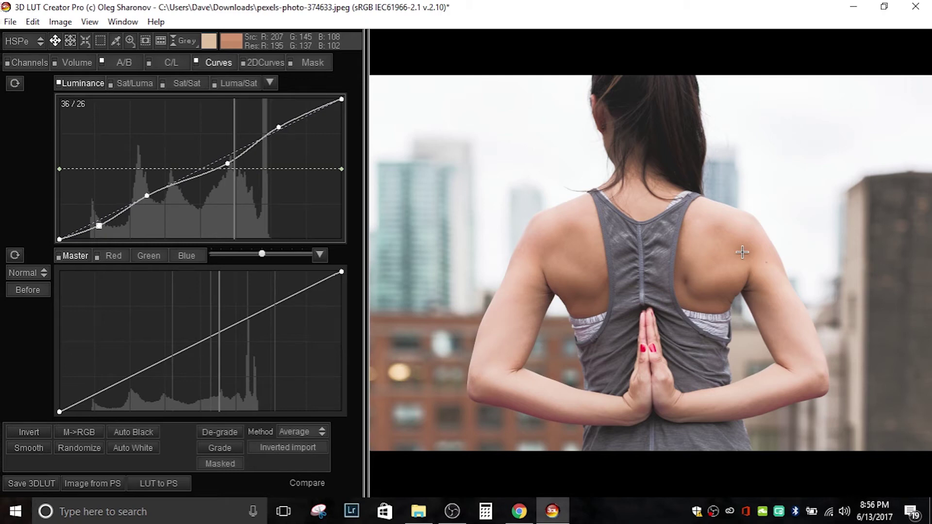
{"action": "key", "text": "b"}
{"action": "key", "text": "b"}
{"action": "key", "text": "b"}
{"action": "key", "text": "b"}
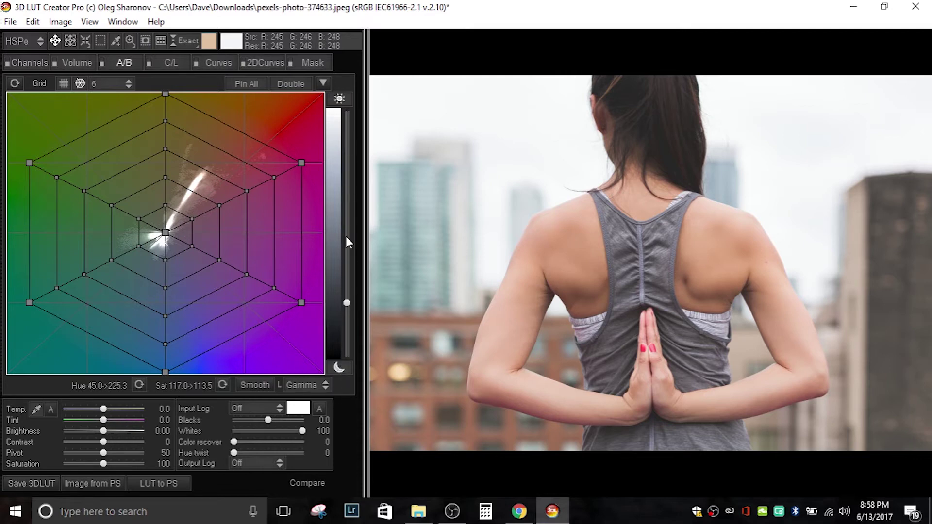
- Adjust the A/B boundary between light and dark tones using the orange and blue preview
{"action": "left_click", "coordinate": [348, 302]}
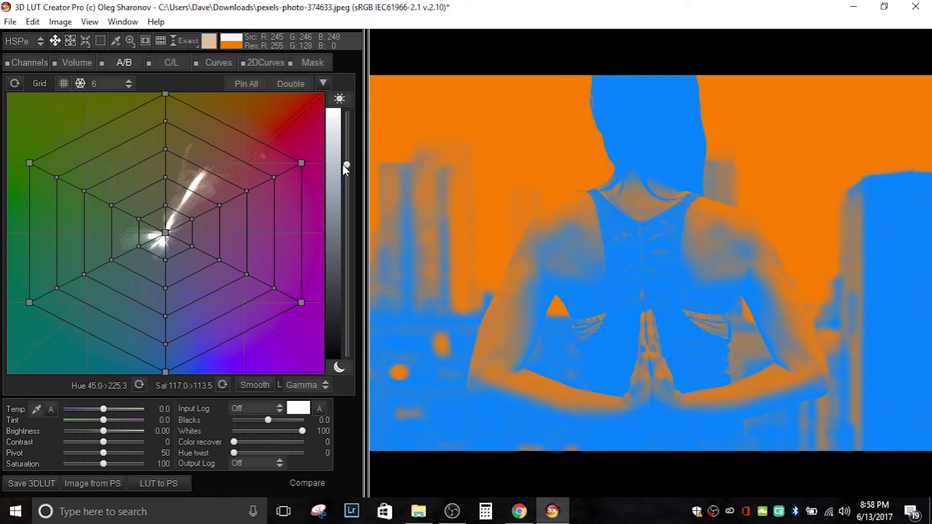
{"action": "left_click_drag", "start_coordinate": [344, 166], "coordinate": [344, 241]}
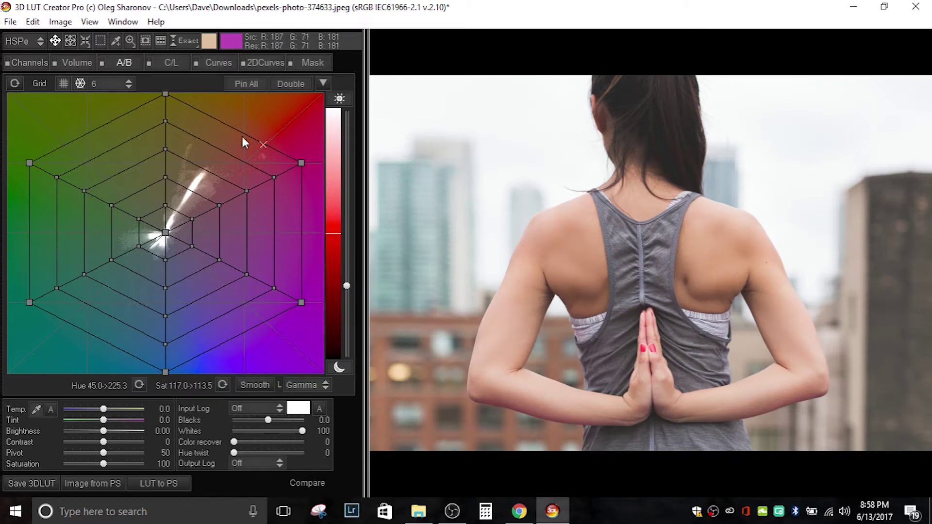
- Collapse the outer yellow and red grid points to the neutral centre and the purple and green ones near blue, and toggle the light-tone adjustments
{"action": "left_click_drag", "start_coordinate": [164, 94], "coordinate": [165, 228]}
{"action": "left_click_drag", "start_coordinate": [301, 163], "coordinate": [166, 227]}
{"action": "left_click_drag", "start_coordinate": [301, 302], "coordinate": [165, 348]}
{"action": "left_click_drag", "start_coordinate": [29, 163], "coordinate": [161, 369]}
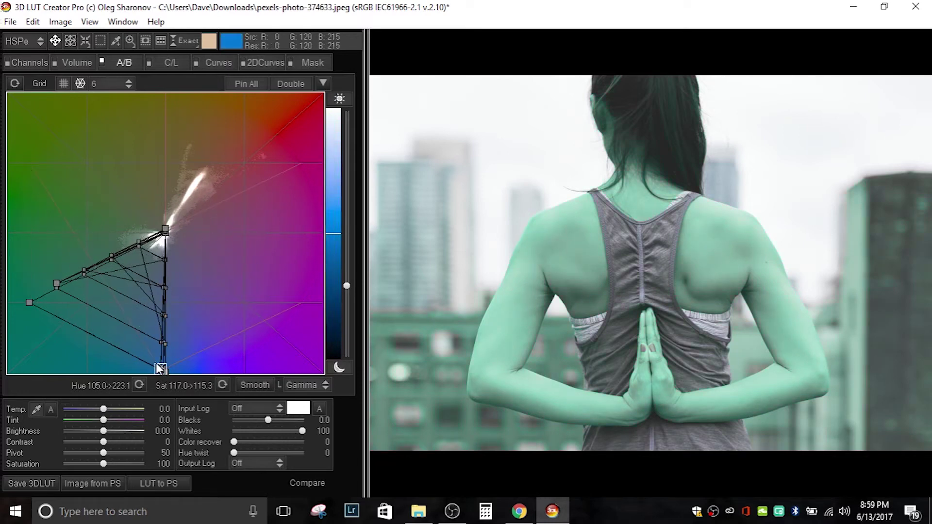
{"action": "left_click", "coordinate": [340, 99]}
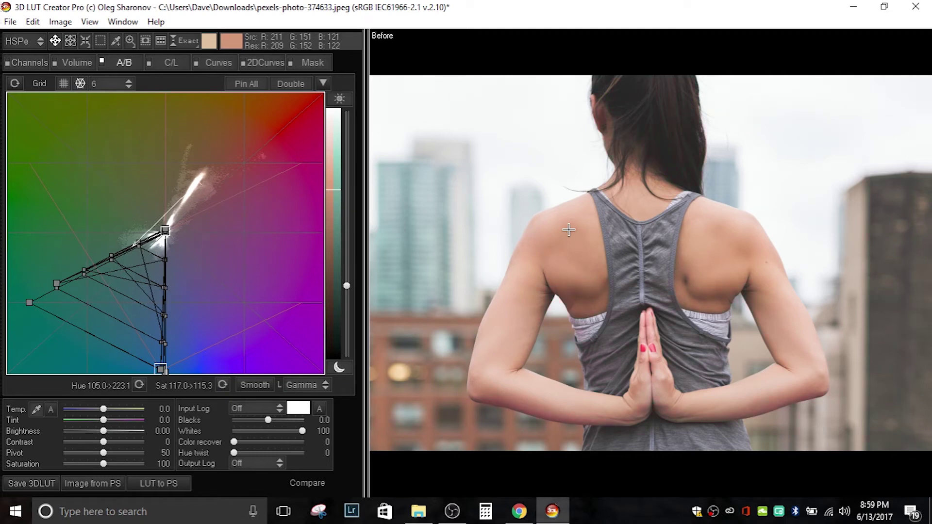
{"action": "left_click", "coordinate": [340, 99]}
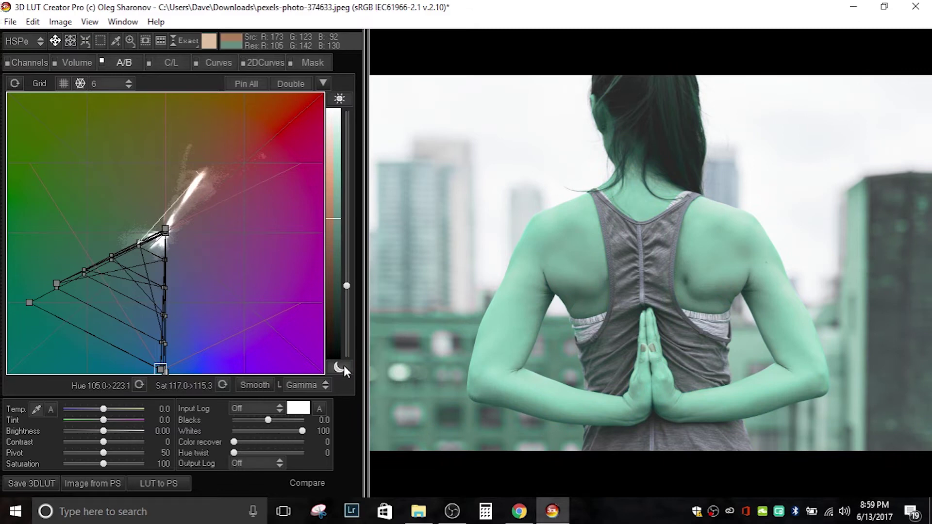
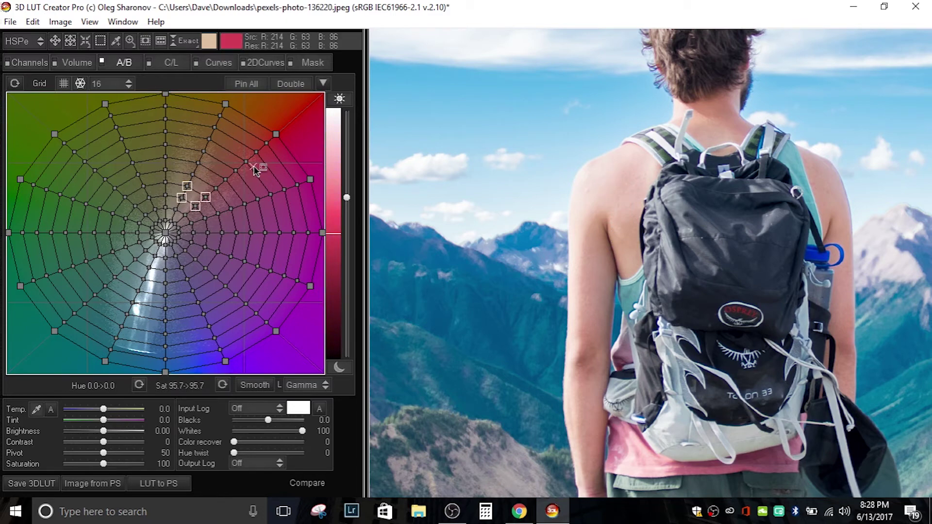
- Open the Analyzer's vectorscope beside the photo and mask the man's bare shoulder to isolate his skin tones
{"action": "left_click", "coordinate": [120, 22]}
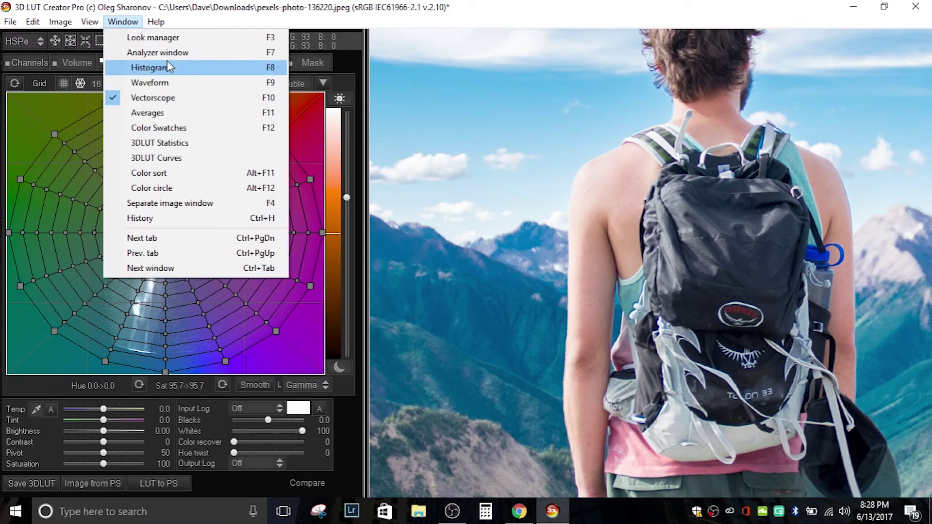
{"action": "left_click", "coordinate": [168, 54]}
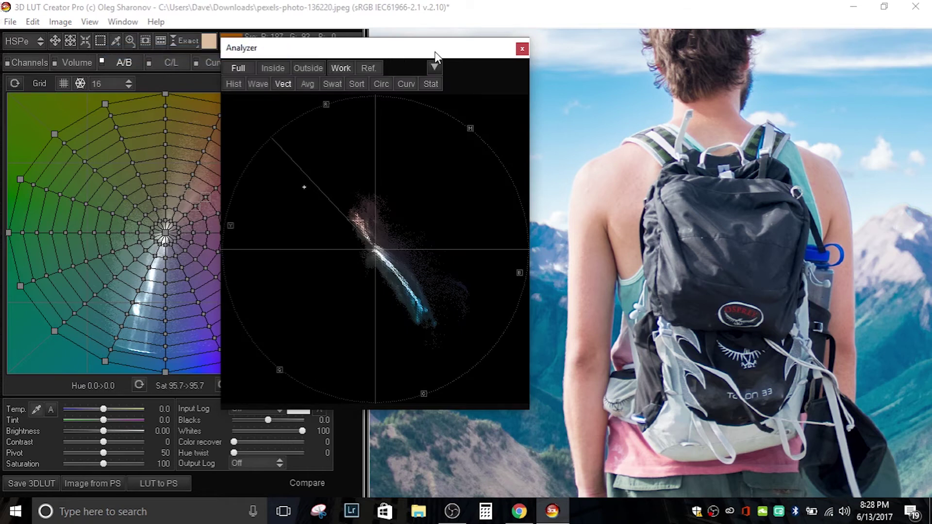
{"action": "left_click_drag", "start_coordinate": [436, 52], "coordinate": [450, 45]}
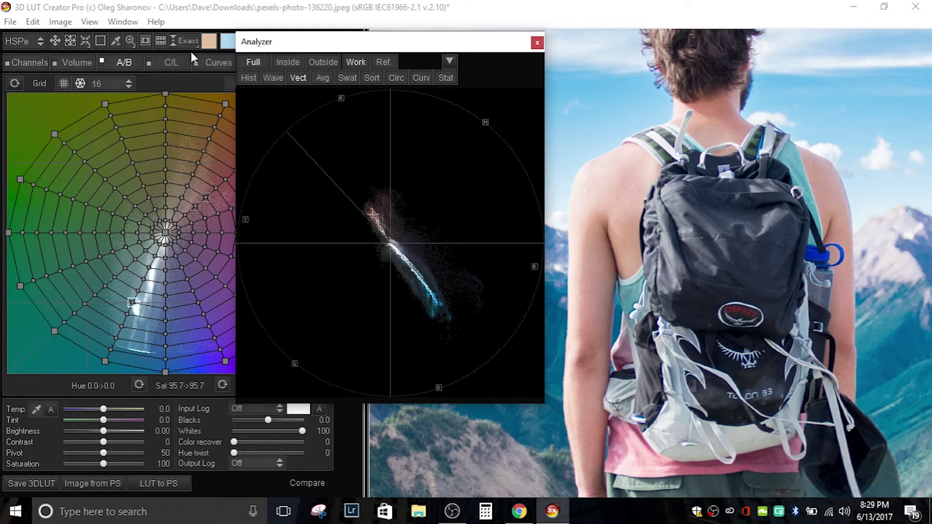
{"action": "left_click", "coordinate": [146, 40]}
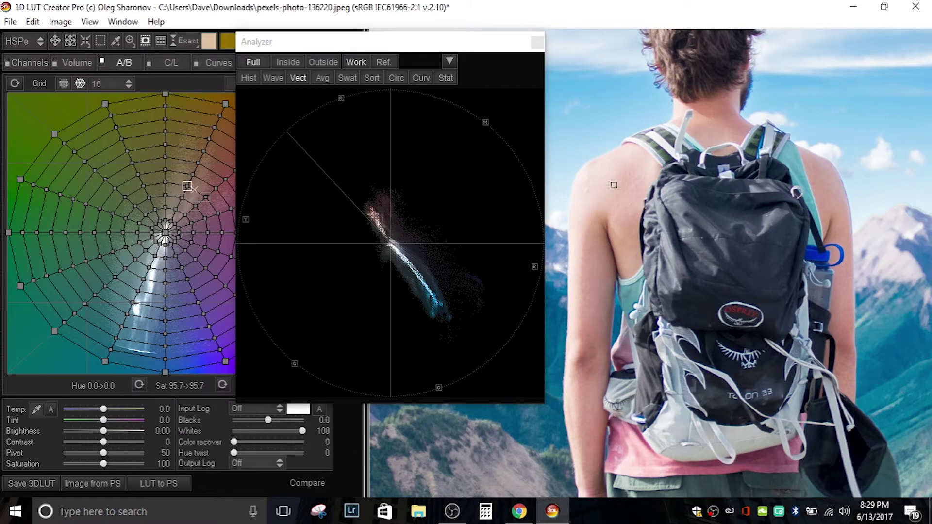
{"action": "left_click_drag", "start_coordinate": [617, 221], "coordinate": [636, 248]}
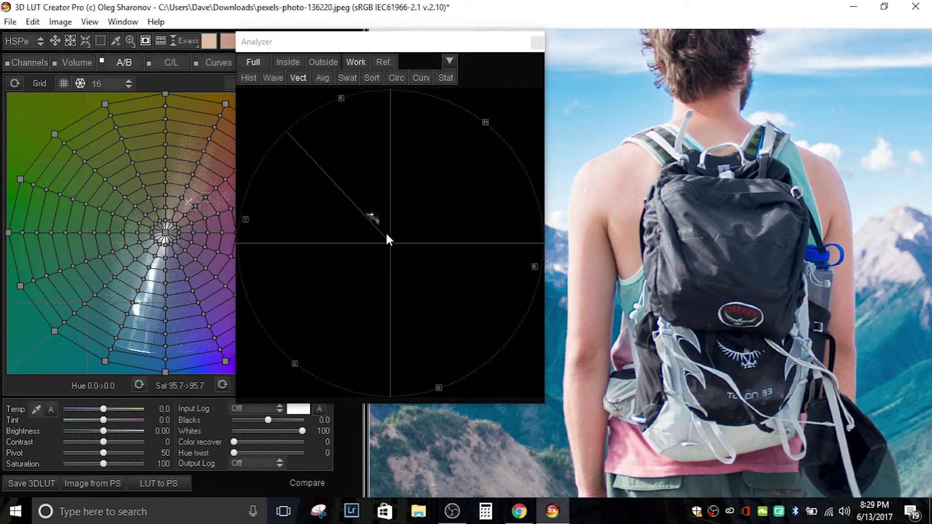
- Shift the skin-tone grid points toward the vectorscope's skin line, setting the picked point's hue to 29.5 and saturation to 47.5
{"action": "left_click", "coordinate": [55, 40]}
{"action": "left_click", "coordinate": [187, 186]}
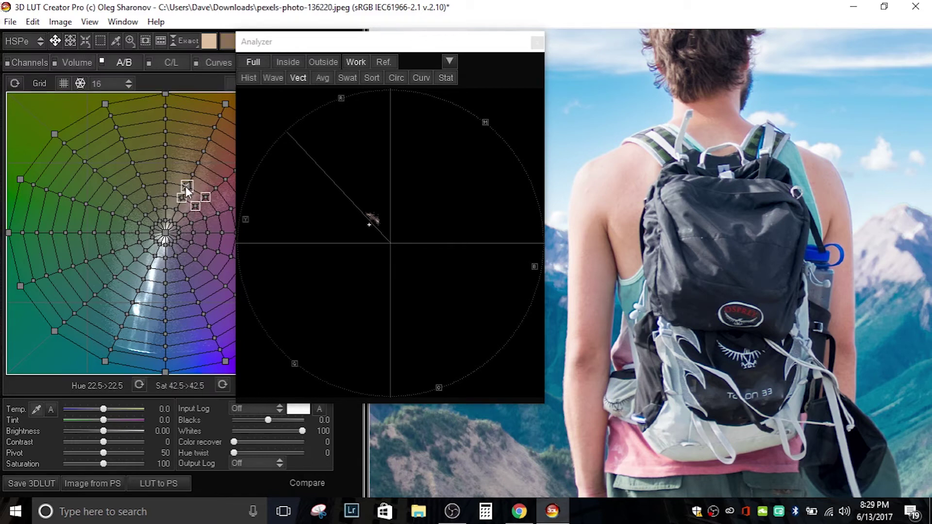
{"action": "left_click_drag", "start_coordinate": [186, 187], "coordinate": [181, 187]}
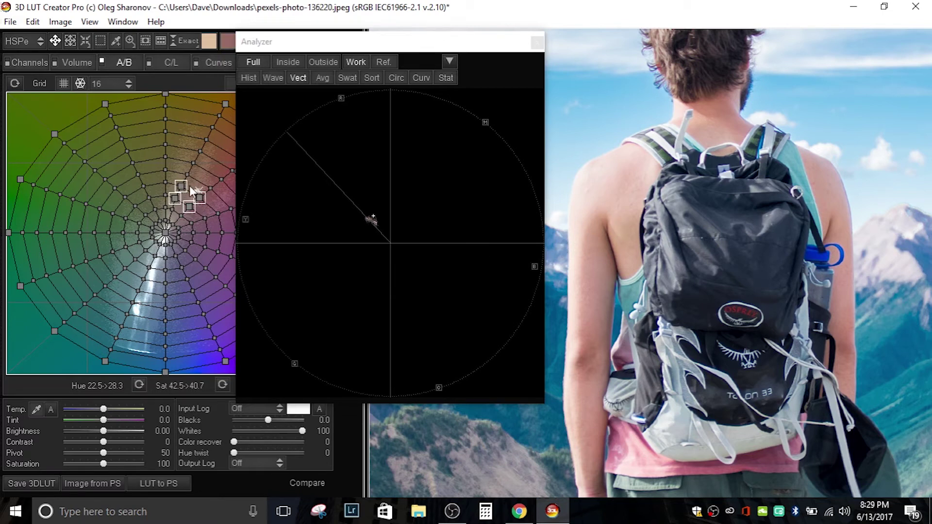
{"action": "mouse_move", "coordinate": [185, 185]}
{"action": "left_mouse_down"}
{"action": "mouse_move", "coordinate": [103, 264]}
{"action": "mouse_move", "coordinate": [67, 149]}
{"action": "mouse_move", "coordinate": [182, 178]}
{"action": "left_mouse_up"}
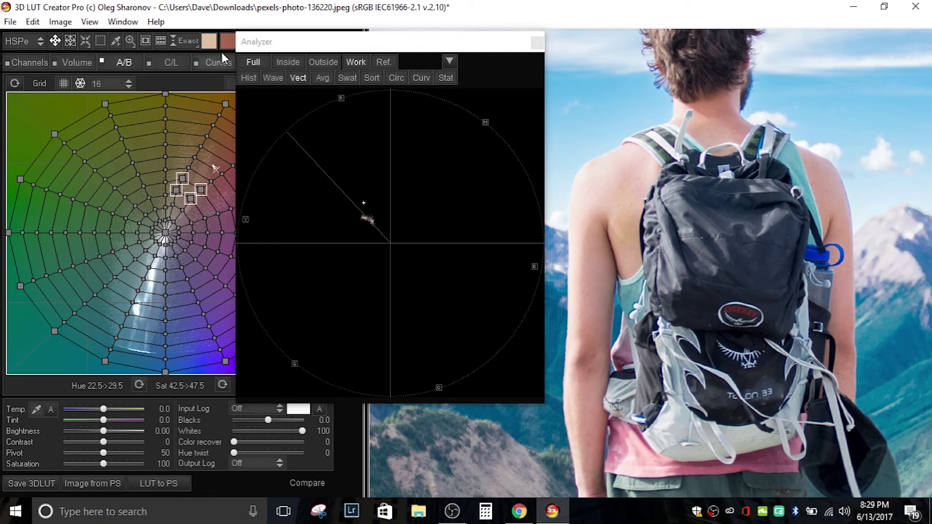
- Fill the alpha channel to clear the skin mask, and close the Analyzer window
{"action": "left_click", "coordinate": [65, 22]}
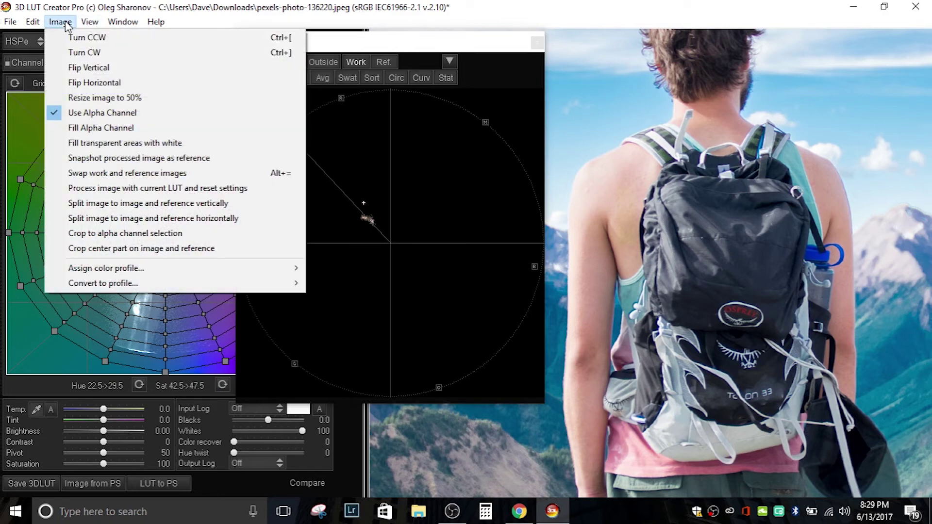
{"action": "left_click", "coordinate": [75, 128]}
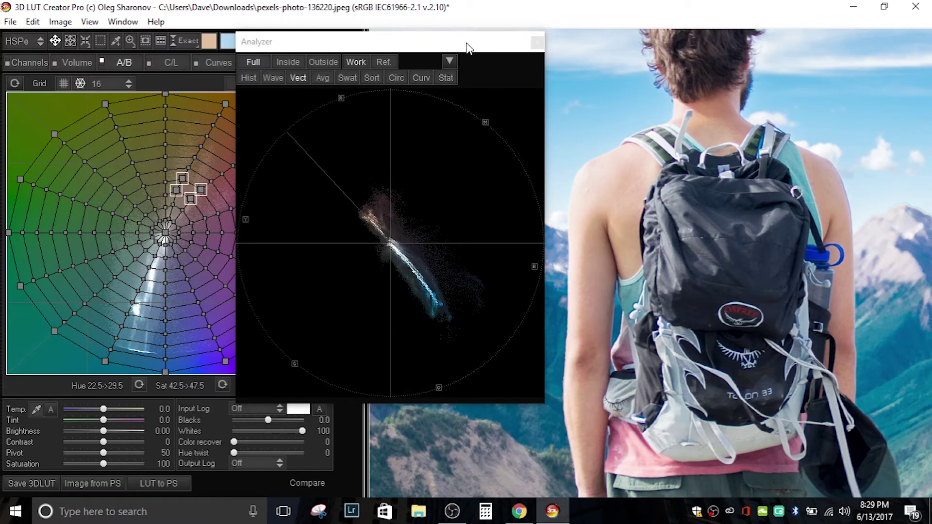
{"action": "left_click", "coordinate": [536, 43]}
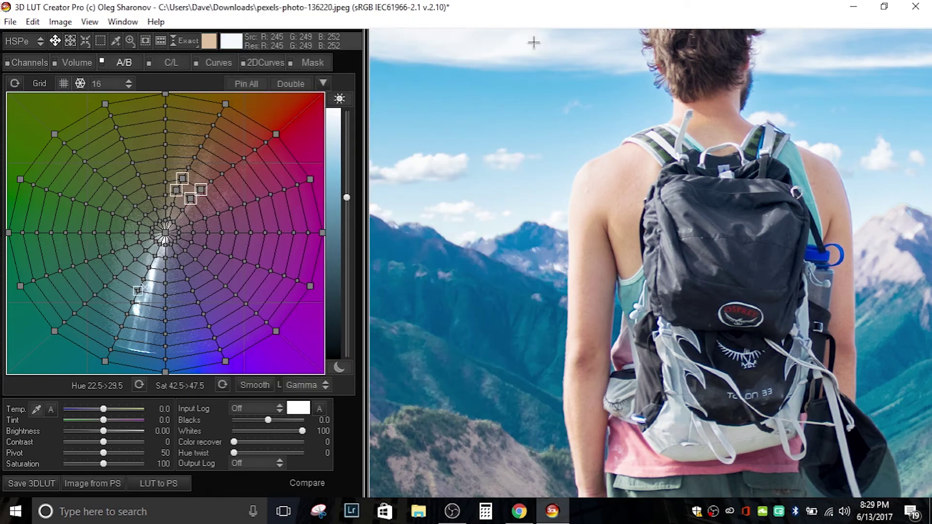
- Zoom in on the man's shoulder and compare the corrected skin tones with the original
{"action": "left_click", "coordinate": [130, 42]}
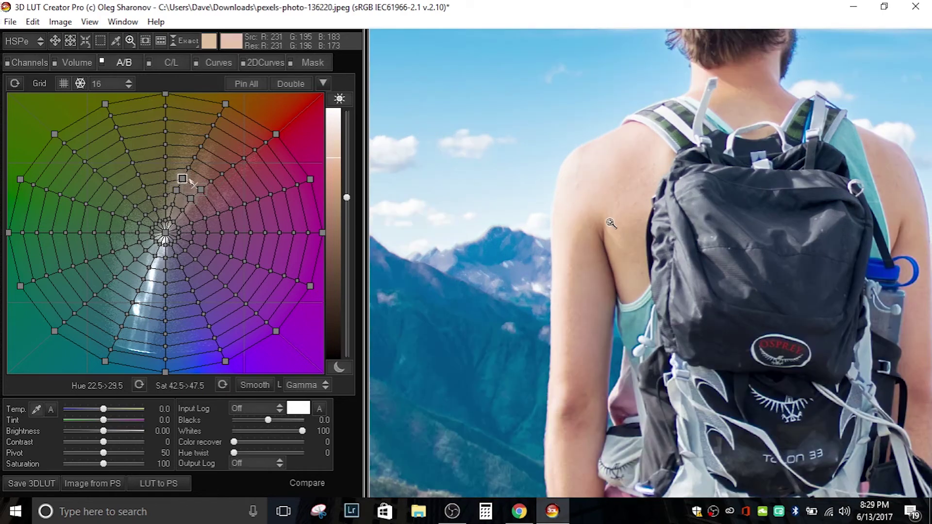
{"action": "left_click", "coordinate": [608, 230]}
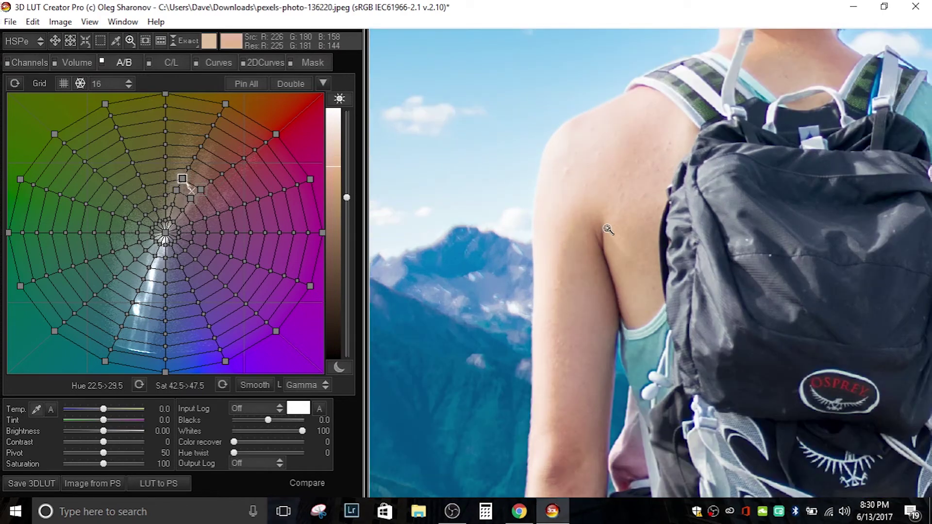
{"action": "right_click", "coordinate": [609, 229]}
{"action": "right_click", "coordinate": [608, 230]}
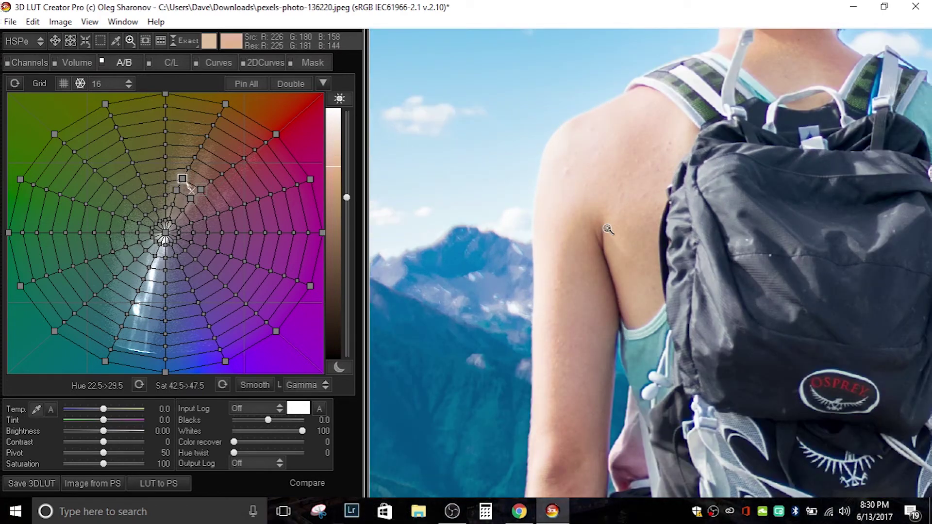
{"action": "right_click", "coordinate": [608, 230]}
{"action": "right_click", "coordinate": [608, 230]}
{"action": "right_click", "coordinate": [608, 230]}
{"action": "right_click", "coordinate": [609, 230]}
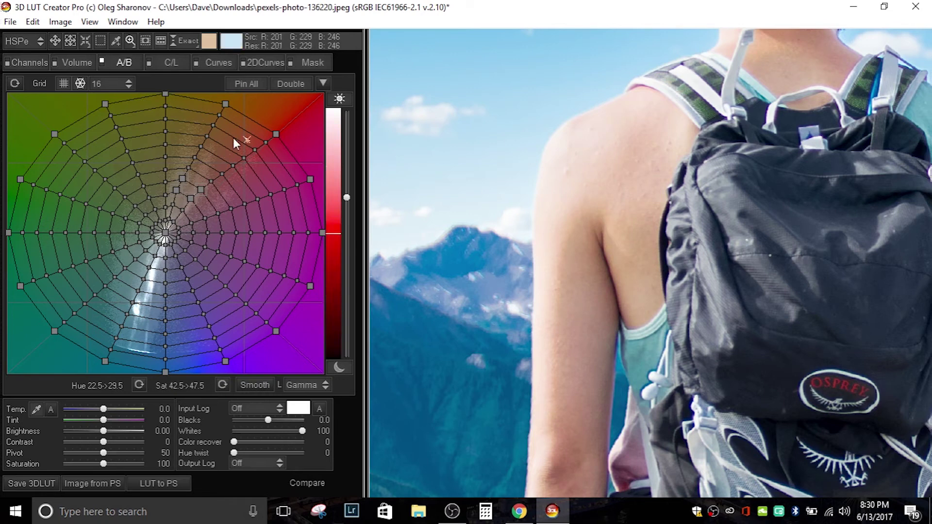
- Move the adjusted skin-tone grid point from the orange area far toward green
{"action": "left_click", "coordinate": [55, 42]}
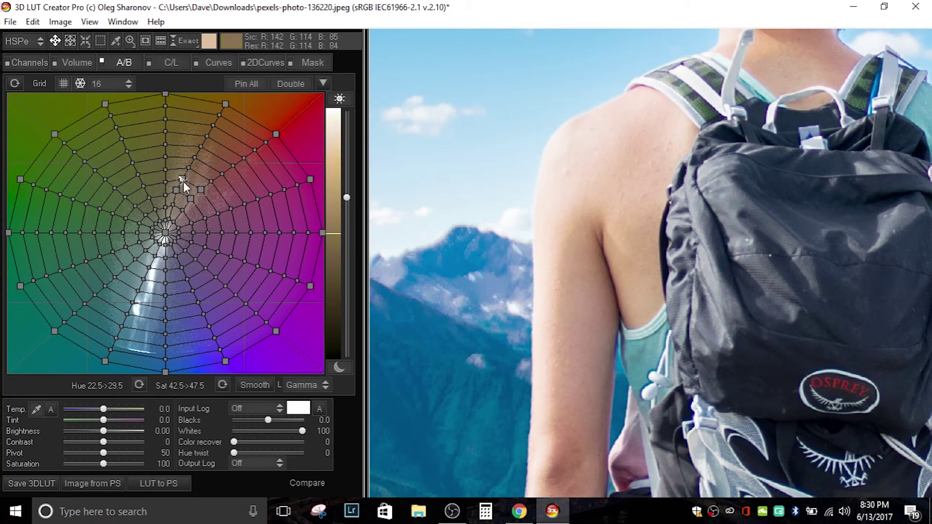
{"action": "left_click_drag", "start_coordinate": [184, 181], "coordinate": [108, 199]}
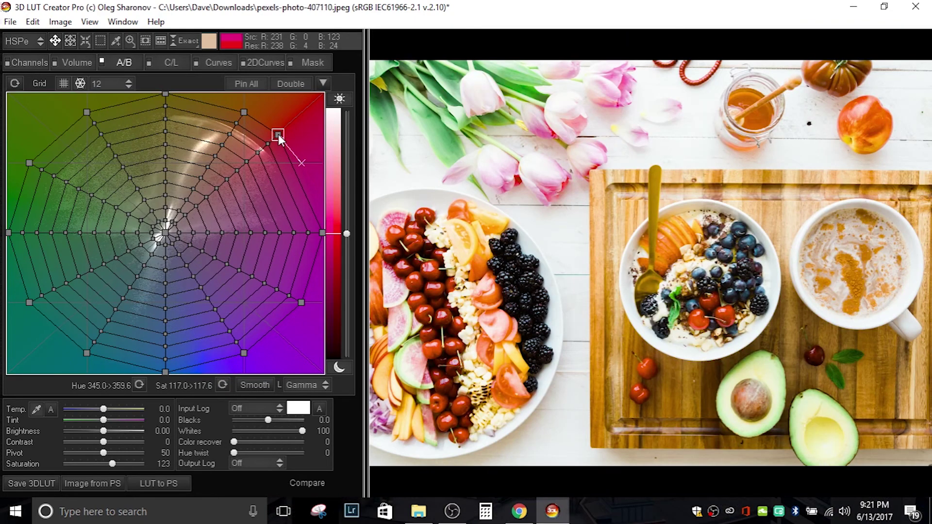
- Merge the orange and magenta outer grid points onto red and the blue ones onto teal, and pull the purple point inward to saturation 59.3
{"action": "left_click_drag", "start_coordinate": [246, 113], "coordinate": [277, 132]}
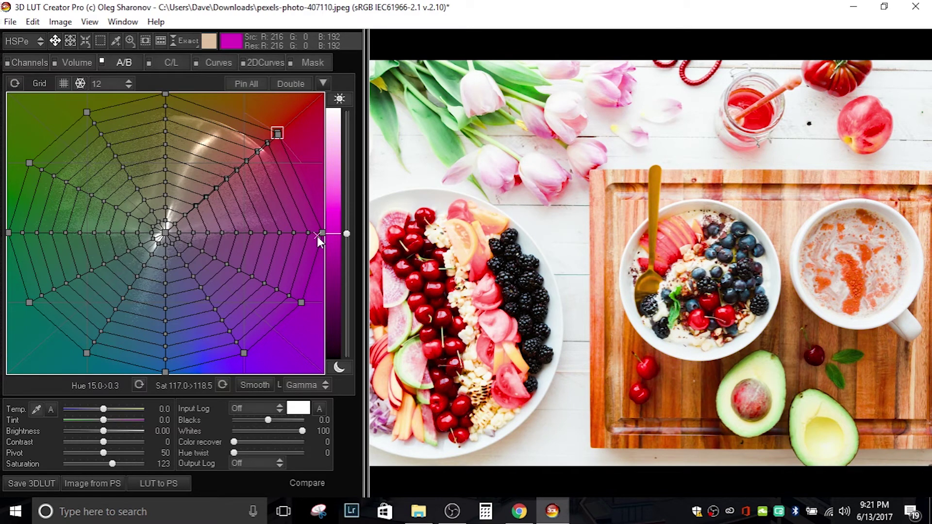
{"action": "left_click_drag", "start_coordinate": [321, 233], "coordinate": [277, 133]}
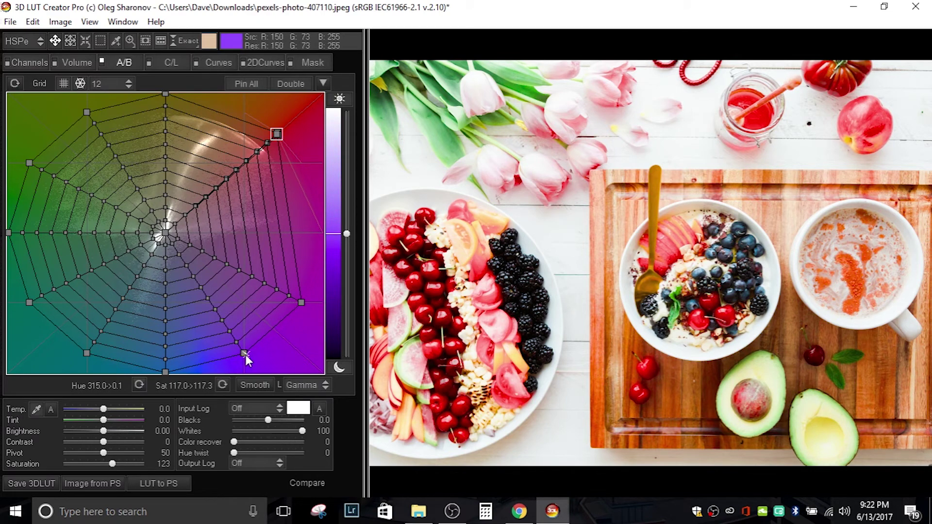
{"action": "left_click_drag", "start_coordinate": [244, 354], "coordinate": [166, 371]}
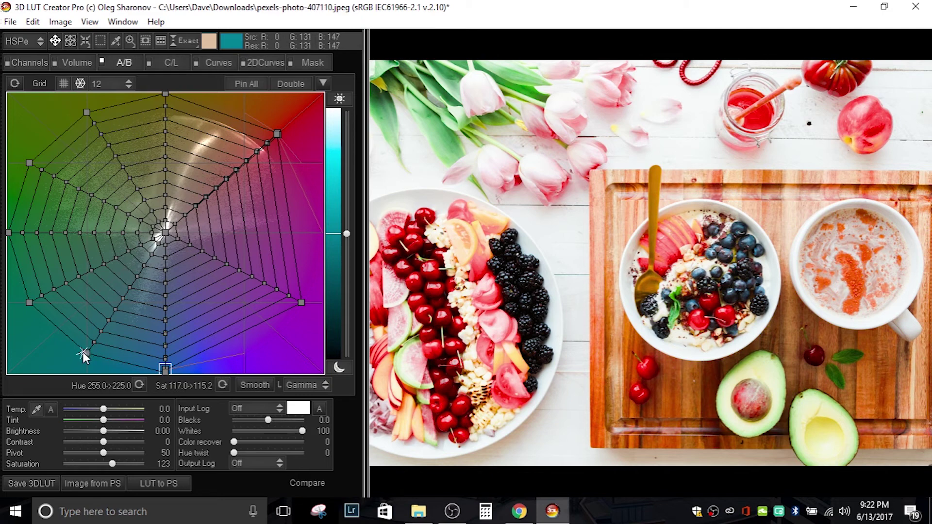
{"action": "left_click_drag", "start_coordinate": [85, 352], "coordinate": [57, 339]}
{"action": "left_click_drag", "start_coordinate": [166, 370], "coordinate": [60, 331]}
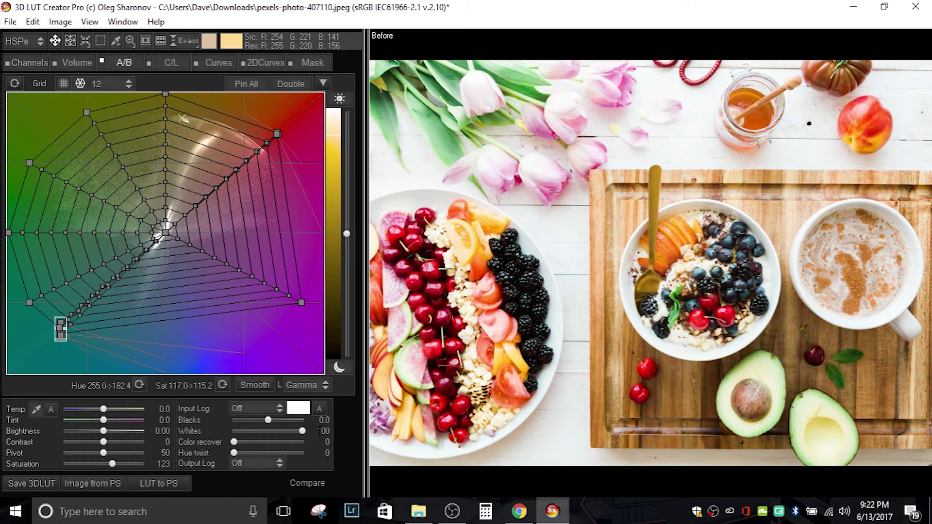
{"action": "left_click_drag", "start_coordinate": [301, 302], "coordinate": [230, 273]}
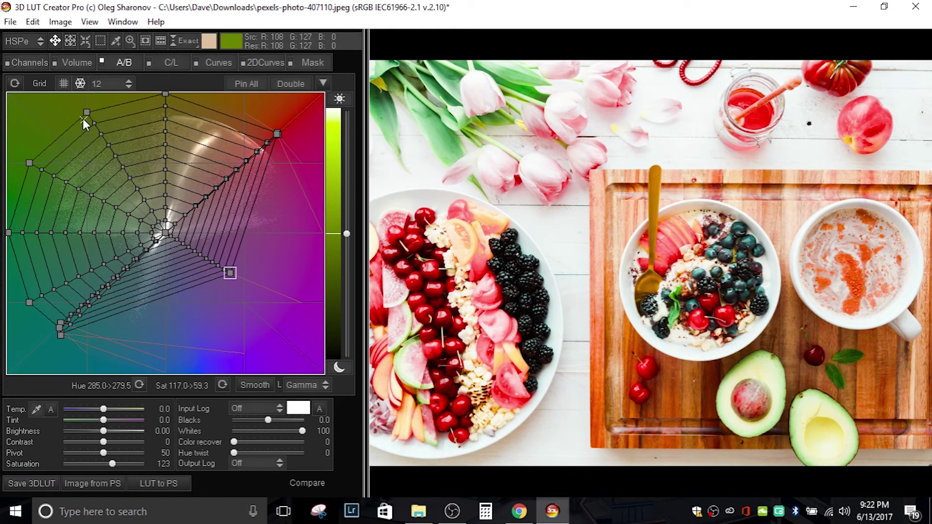
- Select the four outer grid points from yellow through green and shift them together diagonally toward the grid's centre
{"action": "left_click", "coordinate": [166, 94]}
{"action": "key", "text": "shift+Left"}
{"action": "key", "text": "shift+Left"}
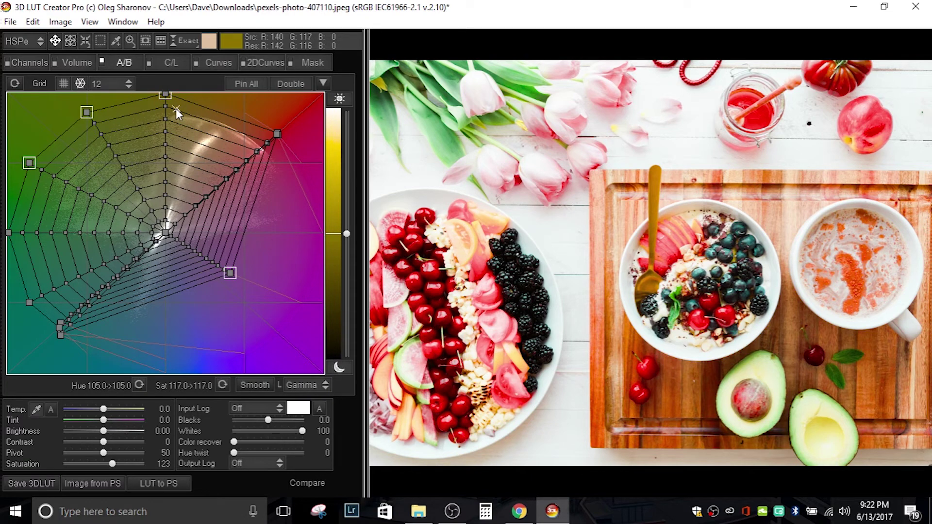
{"action": "key", "text": "shift+Left"}
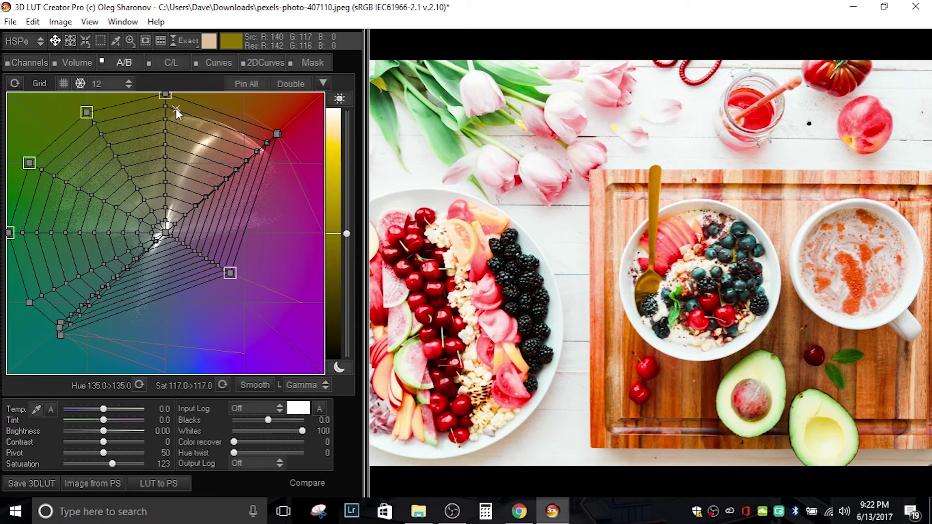
{"action": "left_click", "coordinate": [29, 164]}
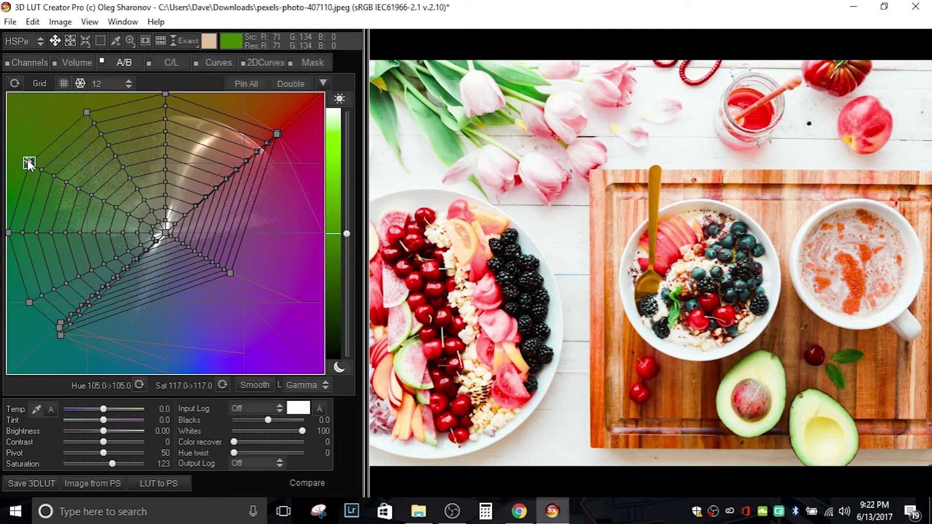
{"action": "left_click_drag", "start_coordinate": [154, 100], "coordinate": [185, 139]}
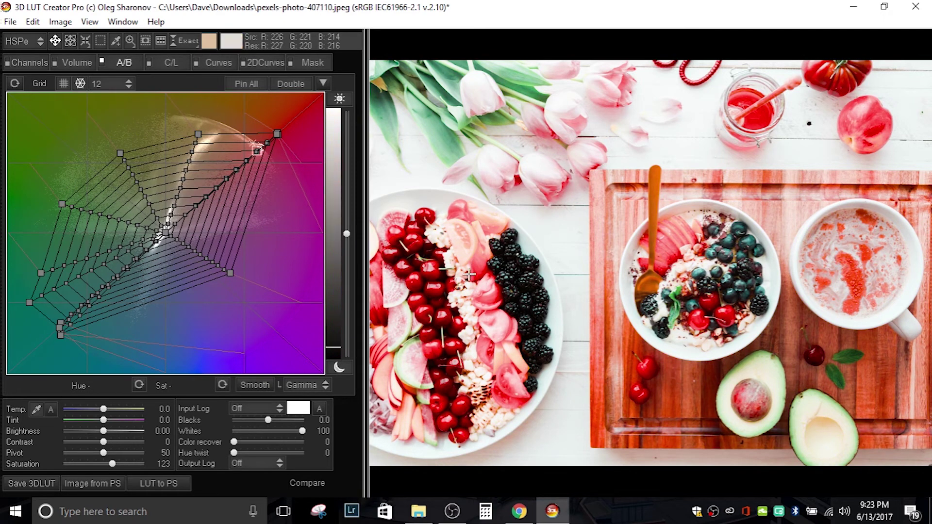
- Export the colour grade as a 3D LUT file in .cube format named redFood in the savedLook folder
{"action": "left_click", "coordinate": [10, 23]}
{"action": "mouse_move", "coordinate": [83, 284]}
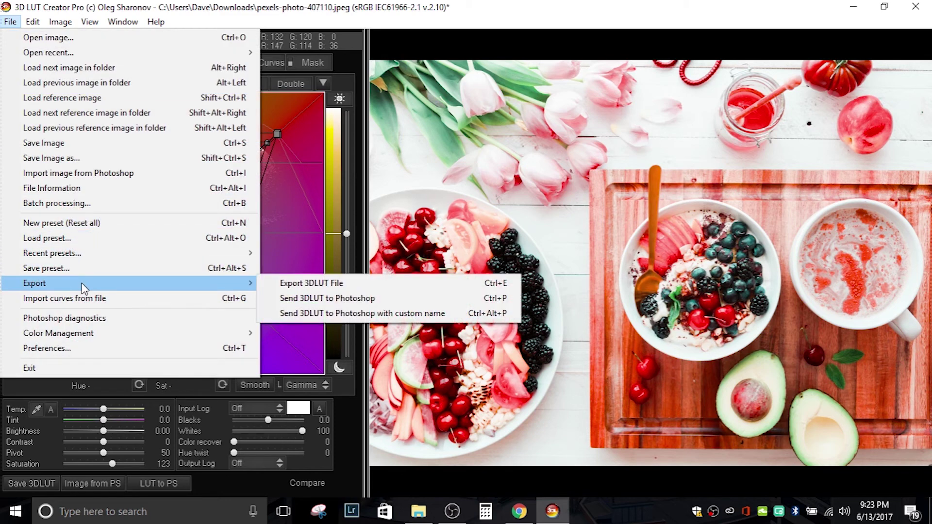
{"action": "left_click", "coordinate": [287, 284]}
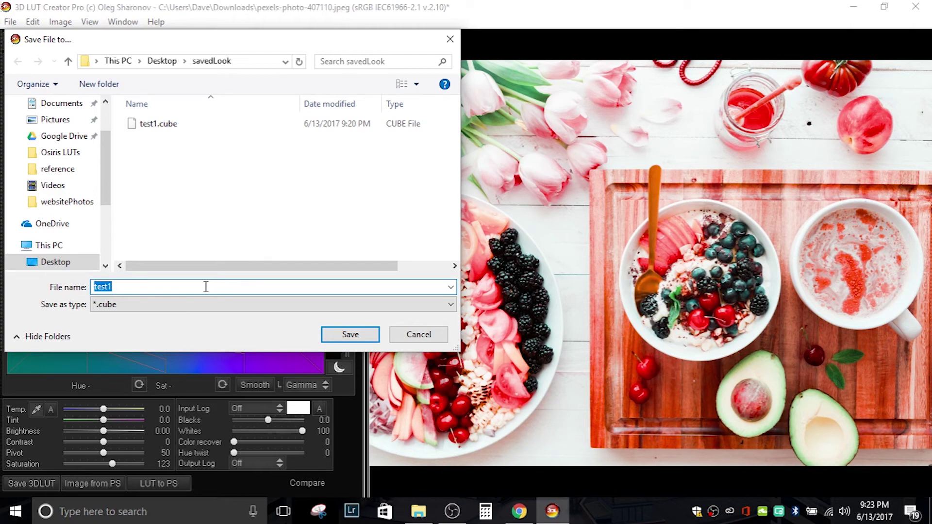
{"action": "type", "text": "redFood"}
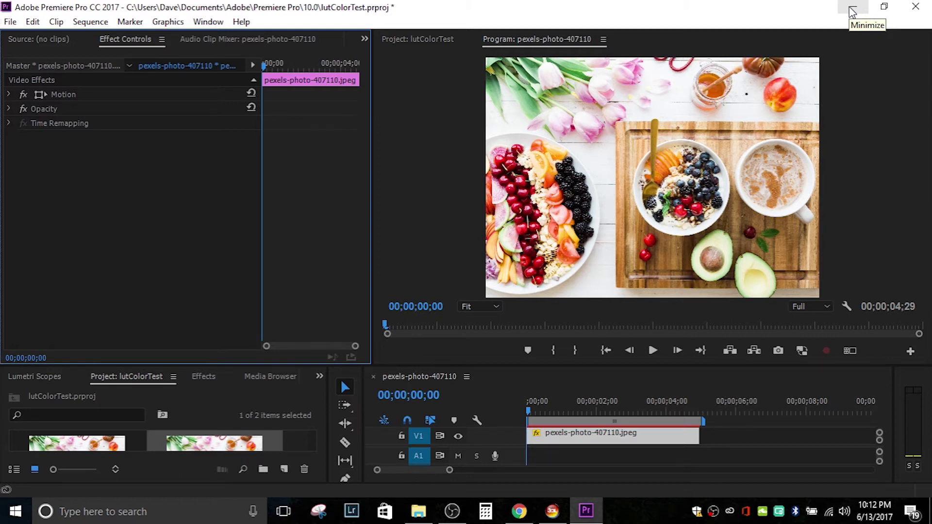
- Switch to Premiere Pro, find the Lumetri Color effect and apply it to the pexels-photo-407110.jpeg clip on V1
{"action": "left_click", "coordinate": [201, 376]}
{"action": "left_click", "coordinate": [77, 394]}
{"action": "type", "text": "l"}
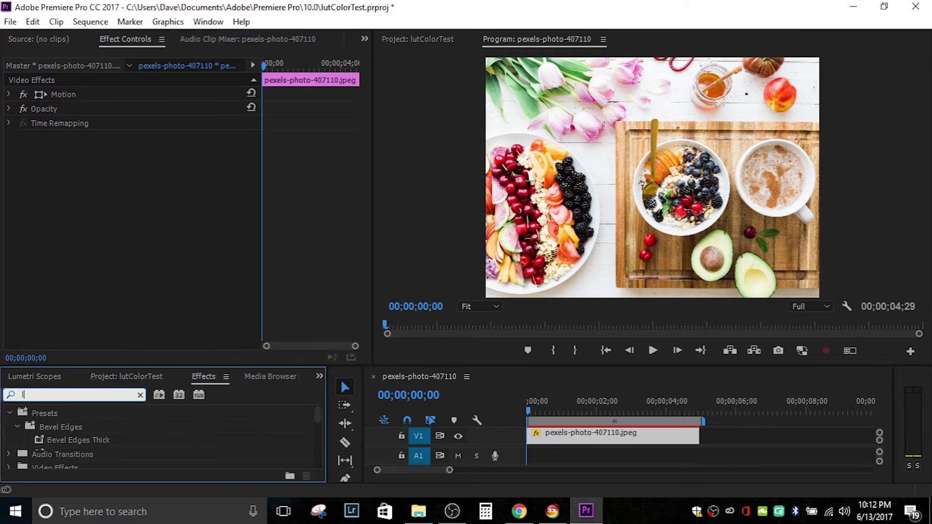
{"action": "type", "text": "umetri color"}
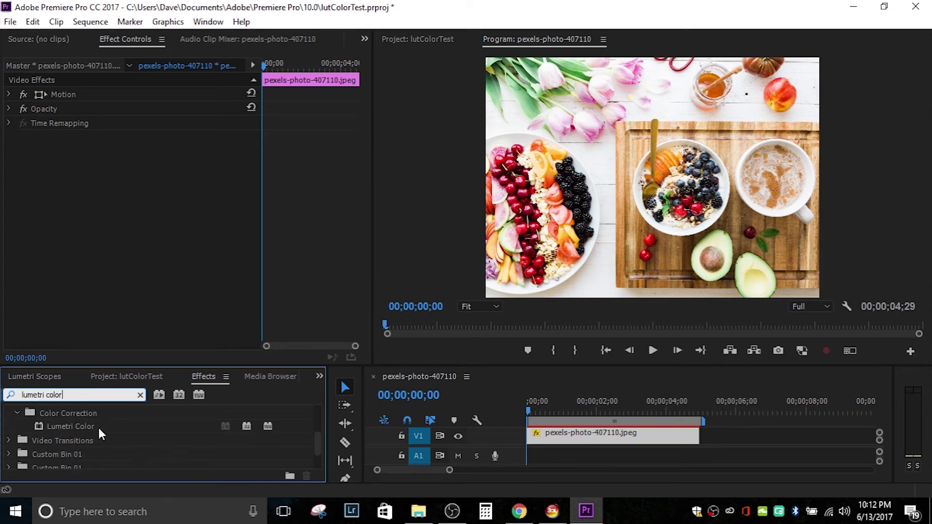
{"action": "left_click_drag", "start_coordinate": [71, 426], "coordinate": [559, 443]}
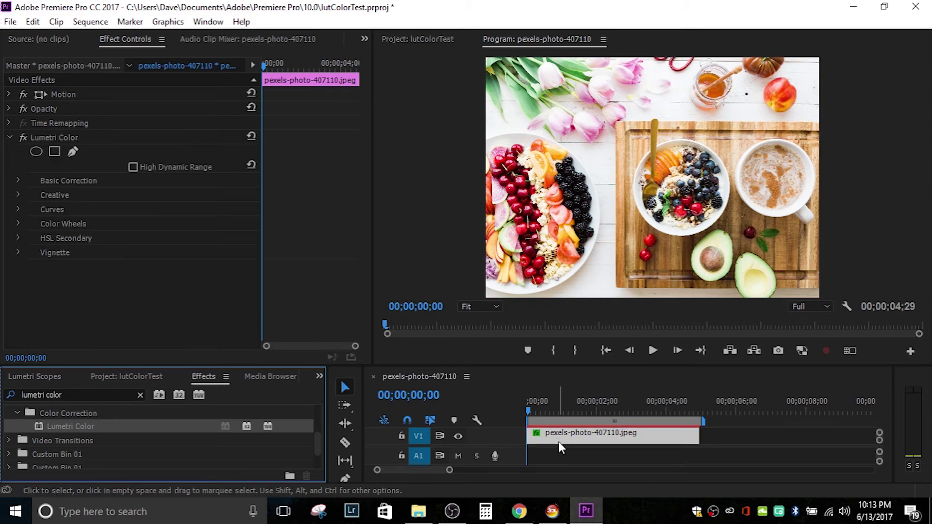
- Load the exported redFood LUT as the Creative look of the clip's Lumetri Color effect
{"action": "left_click", "coordinate": [17, 193]}
{"action": "left_click", "coordinate": [167, 224]}
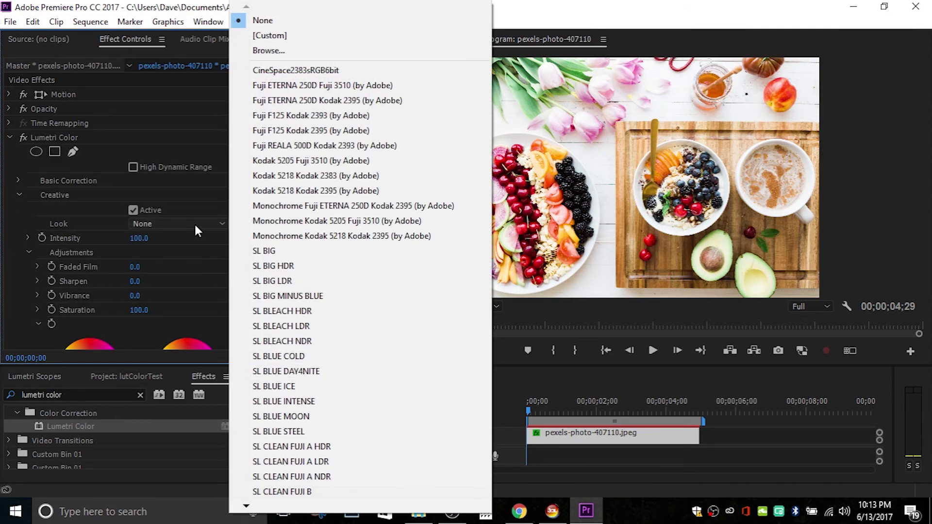
{"action": "left_click", "coordinate": [269, 51]}
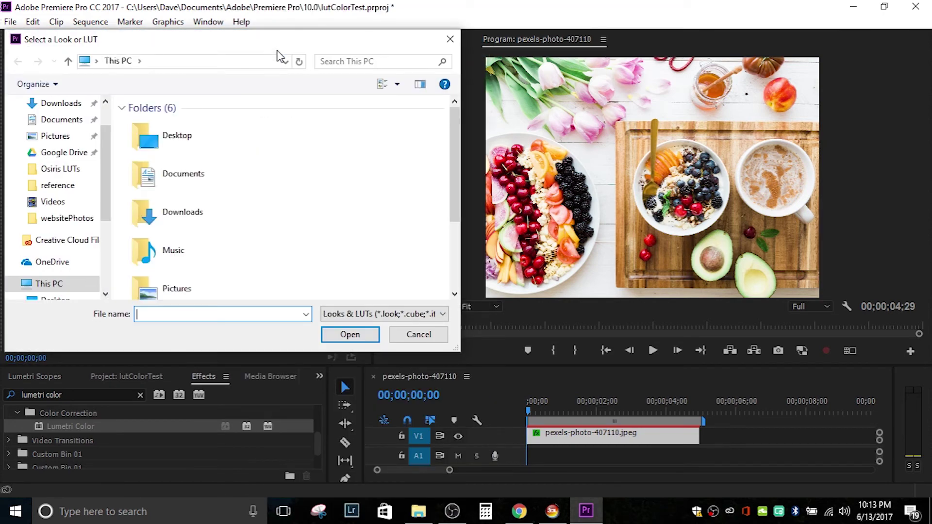
{"action": "left_click", "coordinate": [352, 337]}
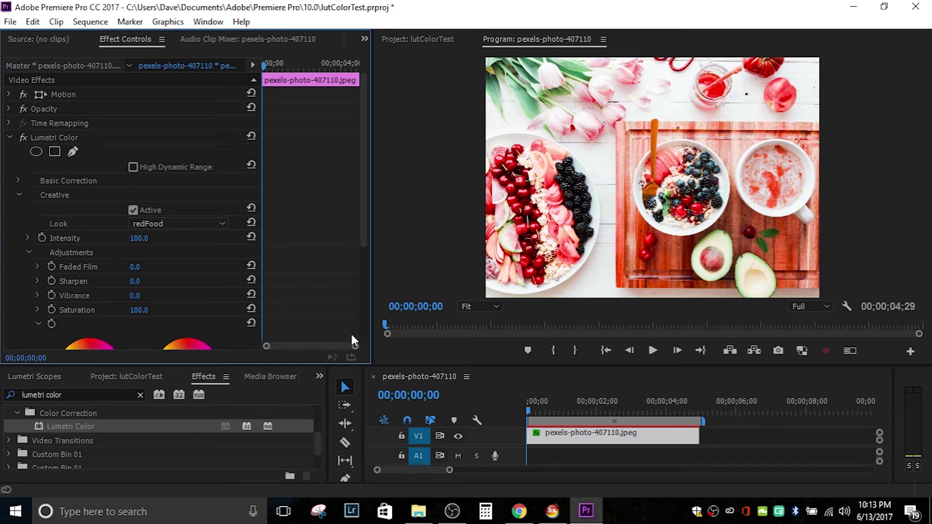
- Compare the graded clip in Premiere Pro with the same photo in 3D LUT Creator, switching between the two programs
{"action": "left_click", "coordinate": [553, 511]}
{"action": "left_click", "coordinate": [586, 513]}
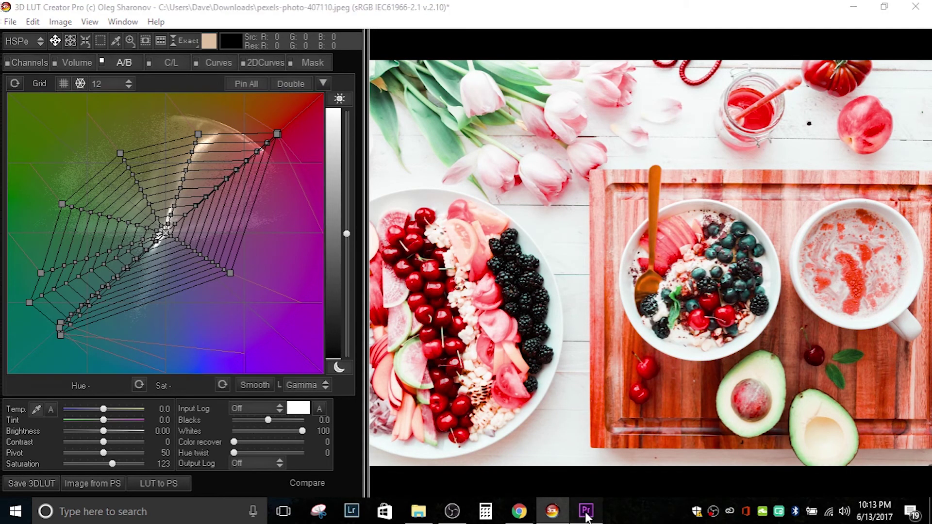
{"action": "left_click", "coordinate": [586, 514]}
{"action": "left_click", "coordinate": [585, 514]}
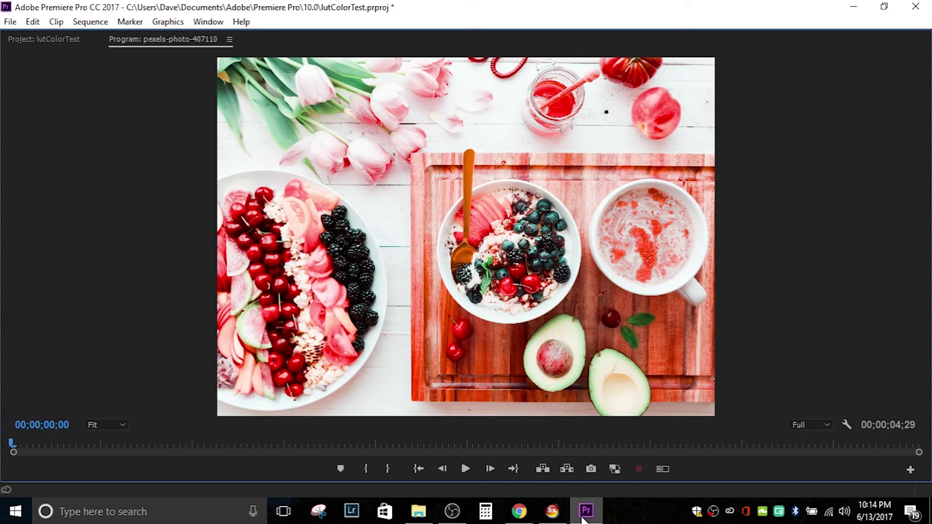
{"action": "left_click", "coordinate": [580, 519]}
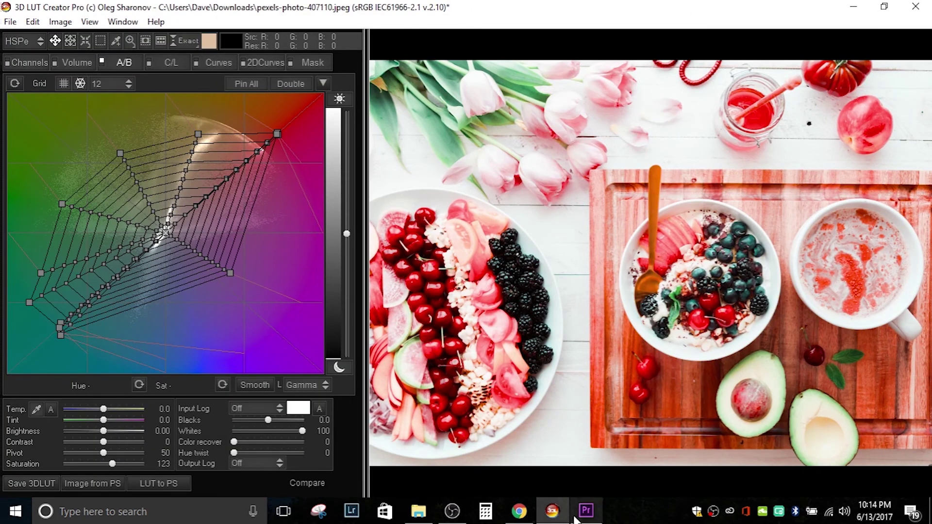
{"action": "left_click", "coordinate": [577, 520]}
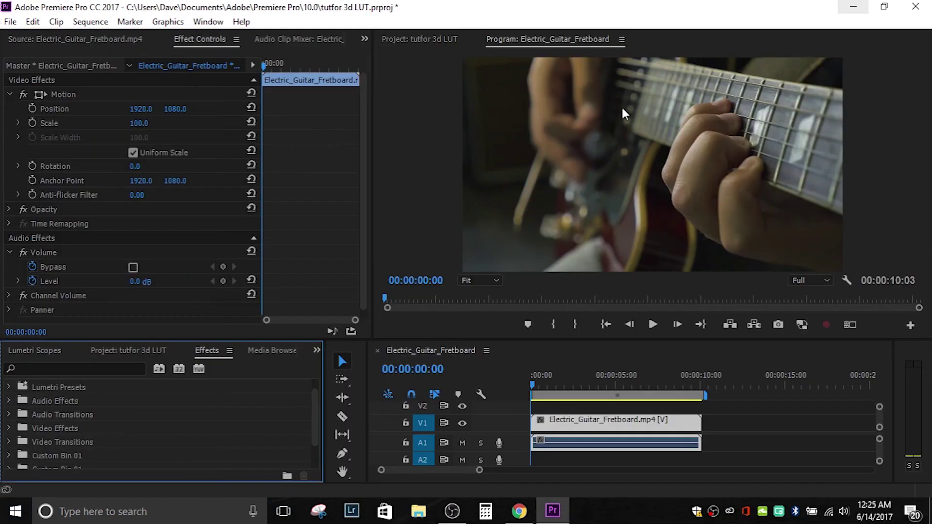
- Find the Three-Way Color Corrector effect and apply it to the Electric_Guitar_Fretboard.mp4 clip on V1
{"action": "left_click", "coordinate": [39, 368]}
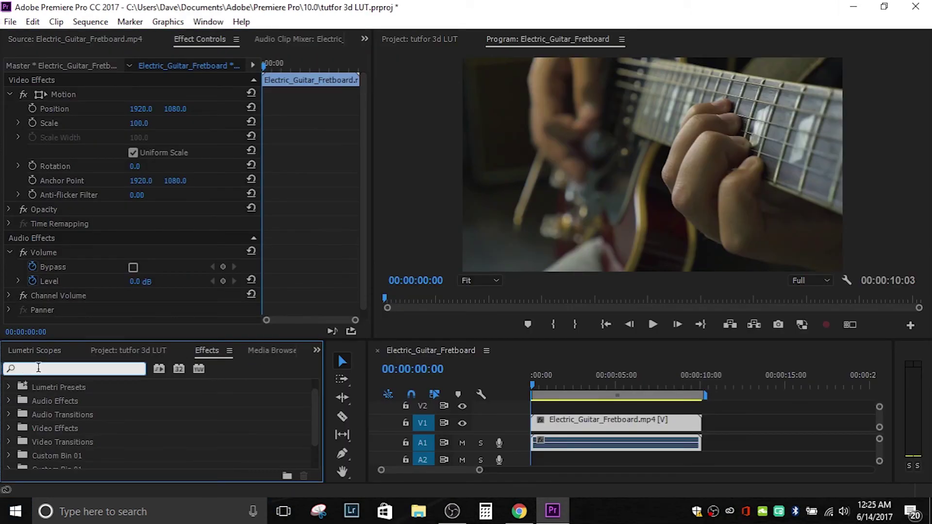
{"action": "type", "text": "three"}
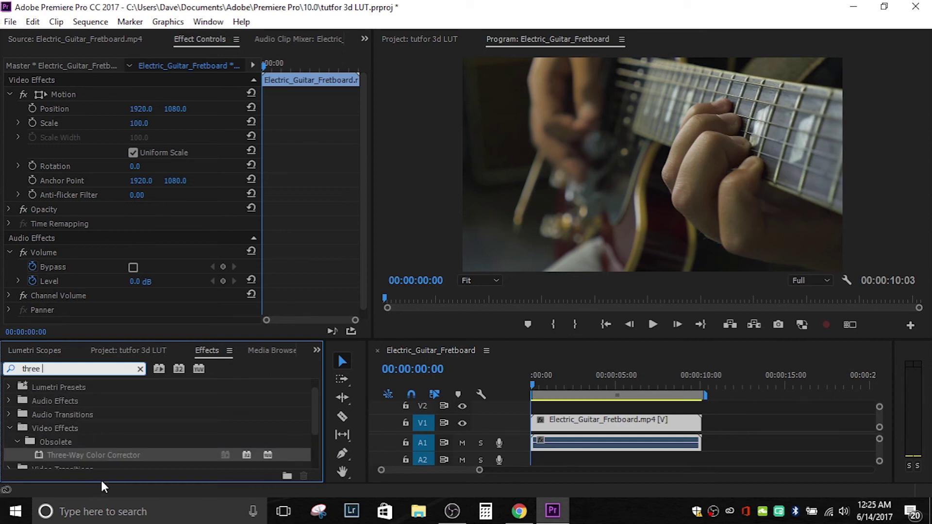
{"action": "left_click_drag", "start_coordinate": [108, 458], "coordinate": [540, 426]}
- Sample the fretting hand's skin as the Secondary Color Correction center colour, with Show Mask enabled
{"action": "left_click_drag", "start_coordinate": [360, 151], "coordinate": [372, 280]}
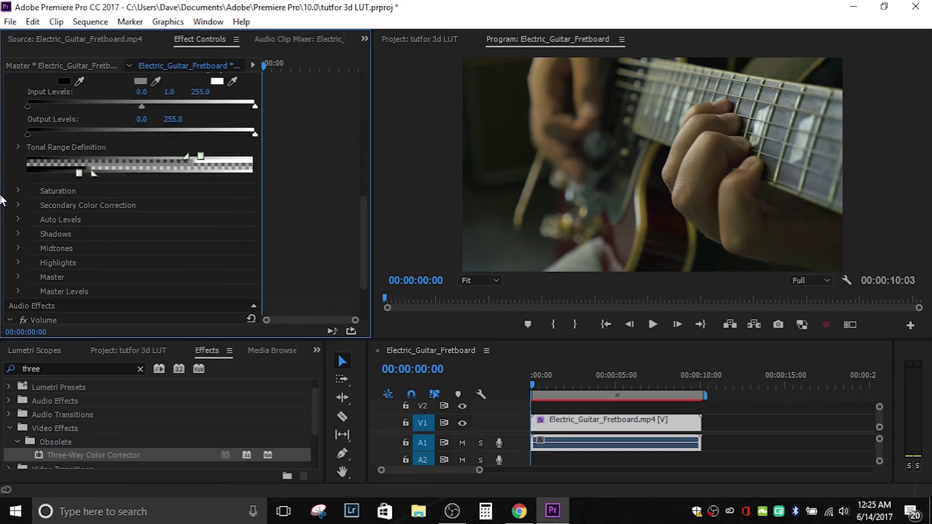
{"action": "left_click", "coordinate": [19, 205]}
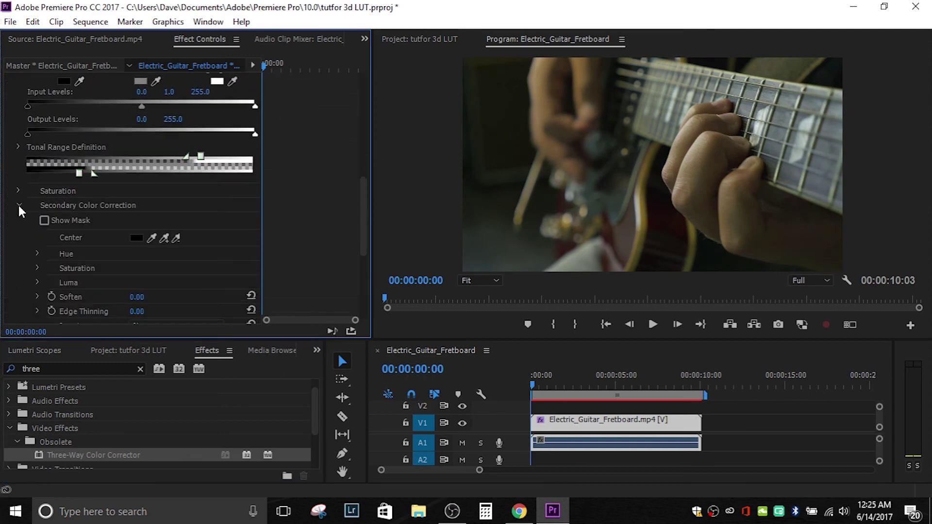
{"action": "left_click", "coordinate": [154, 237]}
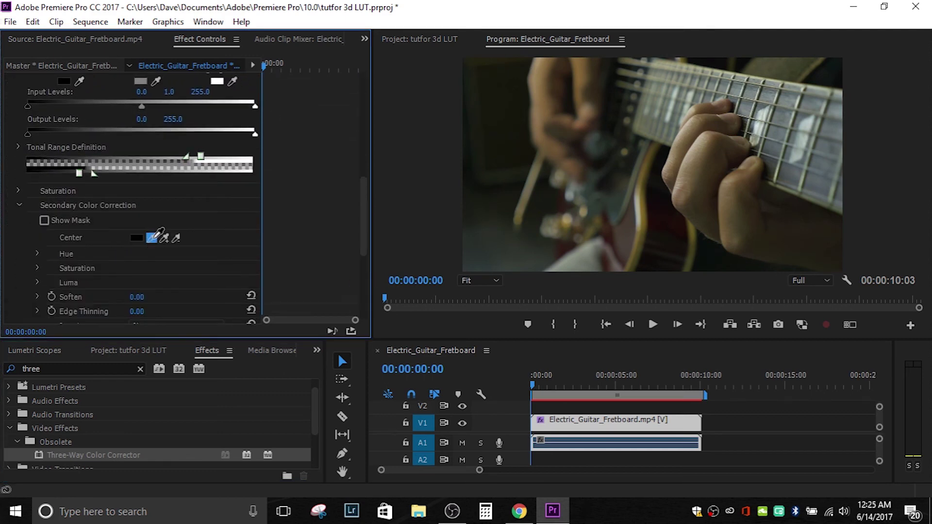
{"action": "left_click", "coordinate": [700, 205]}
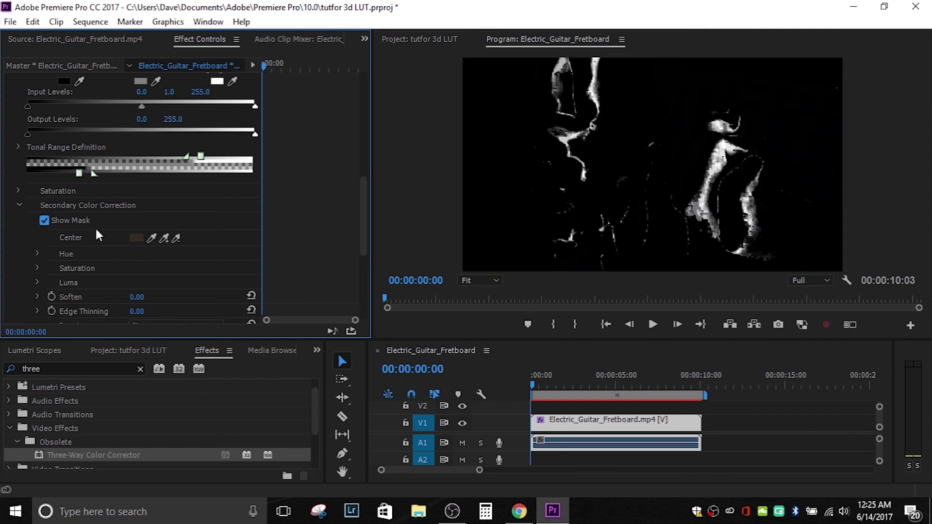
{"action": "left_click", "coordinate": [151, 238]}
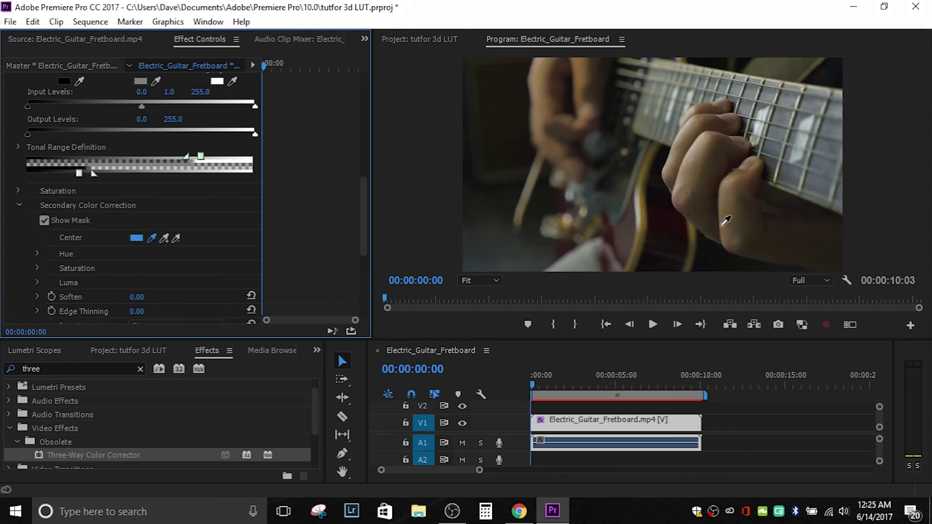
{"action": "left_click", "coordinate": [740, 218]}
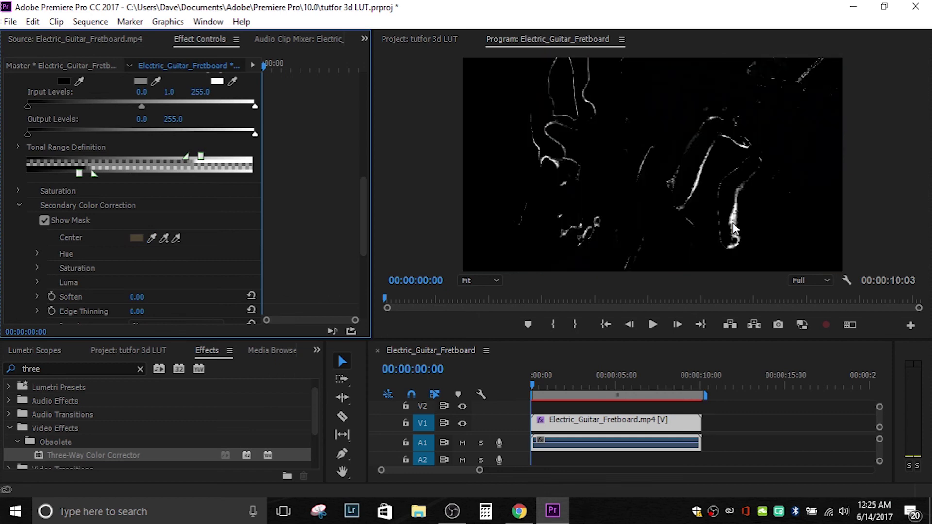
- Add more skin shades from the fingers to the secondary colour mask, and undo the last sample
{"action": "left_click", "coordinate": [164, 238]}
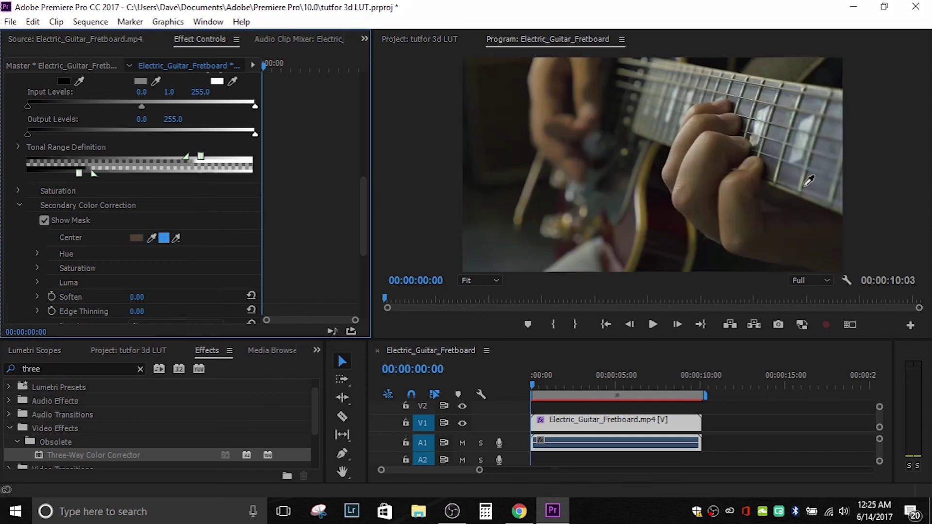
{"action": "left_click", "coordinate": [739, 179]}
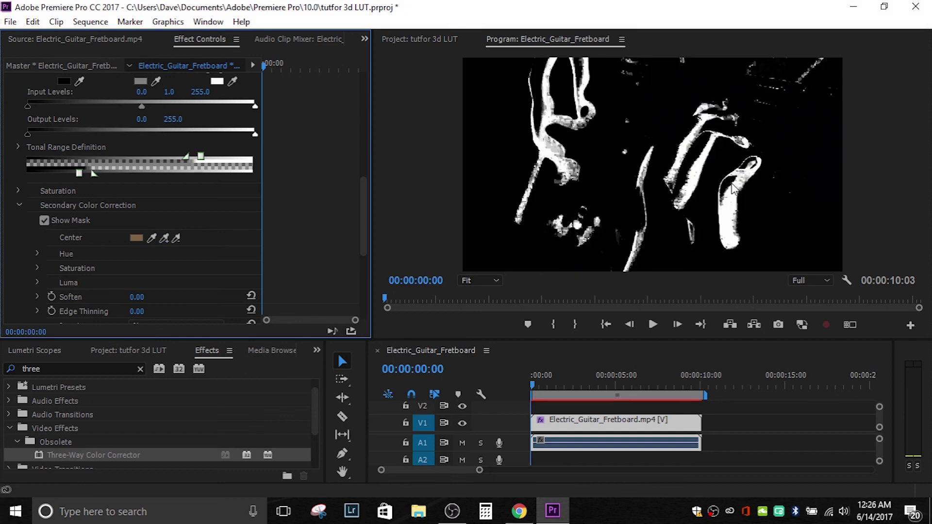
{"action": "left_click", "coordinate": [32, 22]}
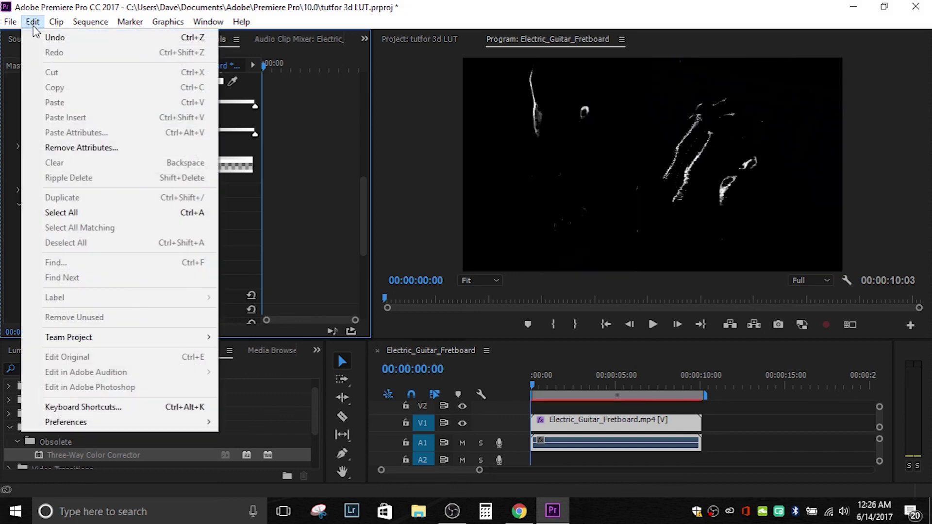
{"action": "left_click", "coordinate": [46, 37]}
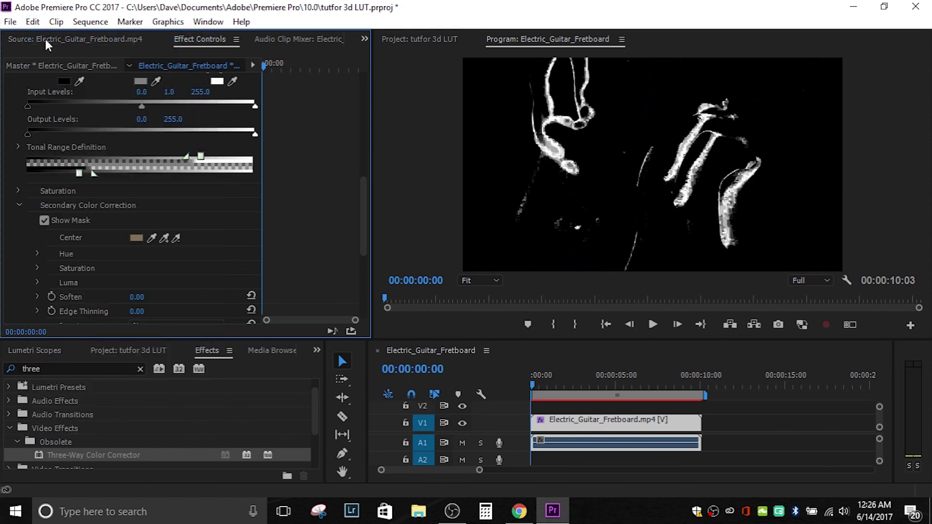
- Expand the secondary correction's Hue, Saturation and Luma ranges and add further hand samples to extend the skin mask
{"action": "left_click_drag", "start_coordinate": [362, 203], "coordinate": [364, 234]}
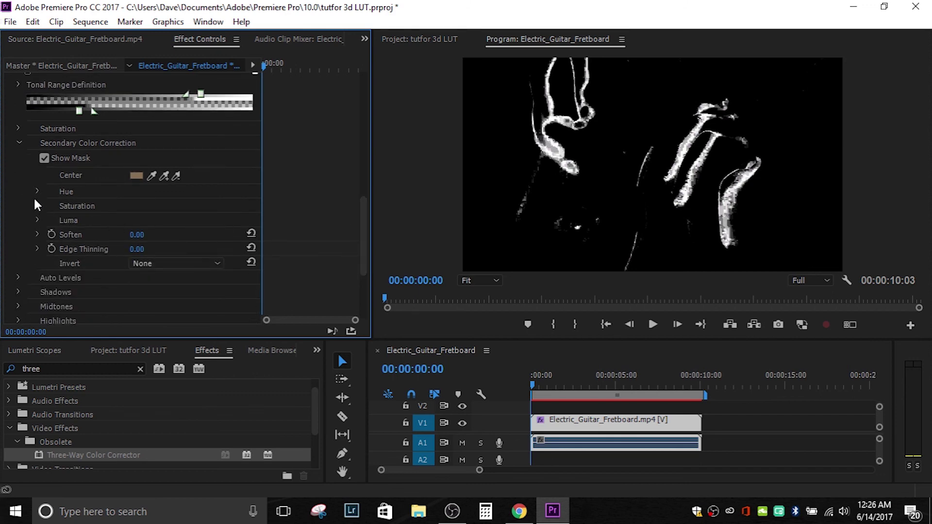
{"action": "left_click", "coordinate": [37, 191]}
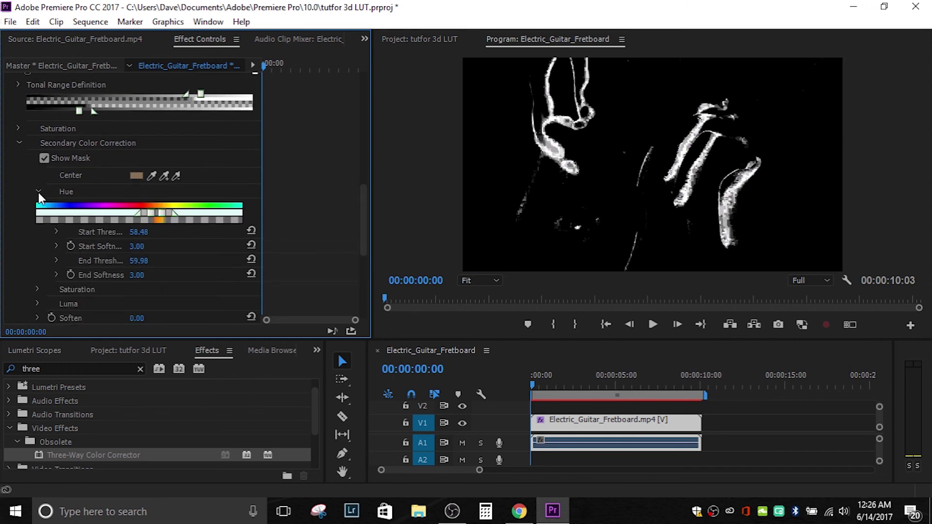
{"action": "scroll", "coordinate": [173, 203], "scroll_direction": "down", "scroll_amount": 5}
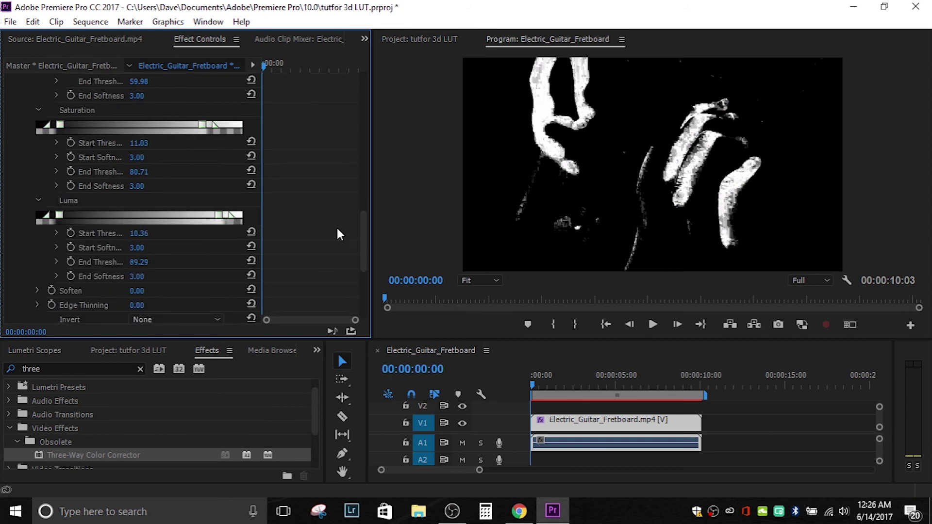
{"action": "scroll", "coordinate": [170, 111], "scroll_direction": "up", "scroll_amount": 8}
{"action": "left_click", "coordinate": [164, 180]}
{"action": "left_click", "coordinate": [714, 171]}
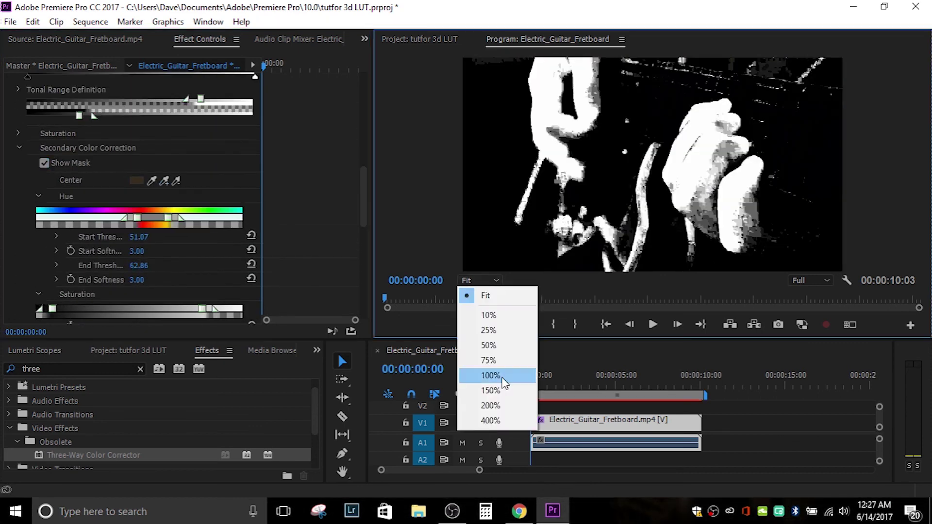
- Increase the Soften amount of the Secondary Color Correction to blur the skin mask's edges
{"action": "scroll", "coordinate": [60, 162], "scroll_direction": "down", "scroll_amount": 6}
{"action": "left_click", "coordinate": [39, 154]}
{"action": "left_click_drag", "start_coordinate": [60, 177], "coordinate": [128, 181]}
{"action": "left_click_drag", "start_coordinate": [363, 268], "coordinate": [368, 139]}
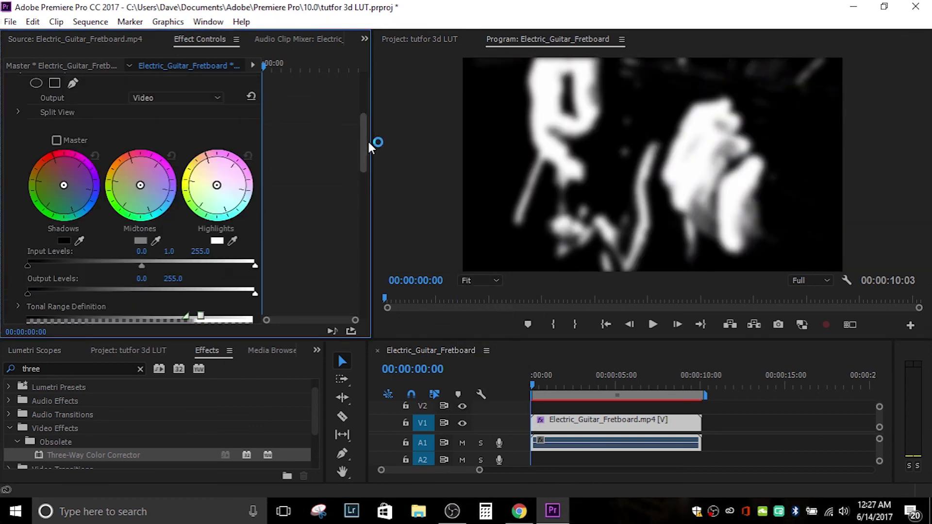